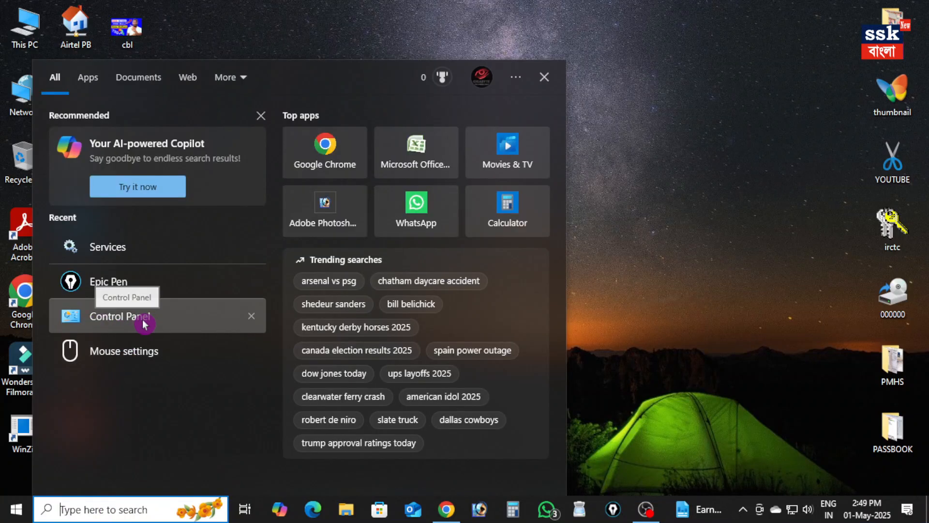
Open Control Panel, try the Large icons view, and set the view back to Category
click(114, 316)
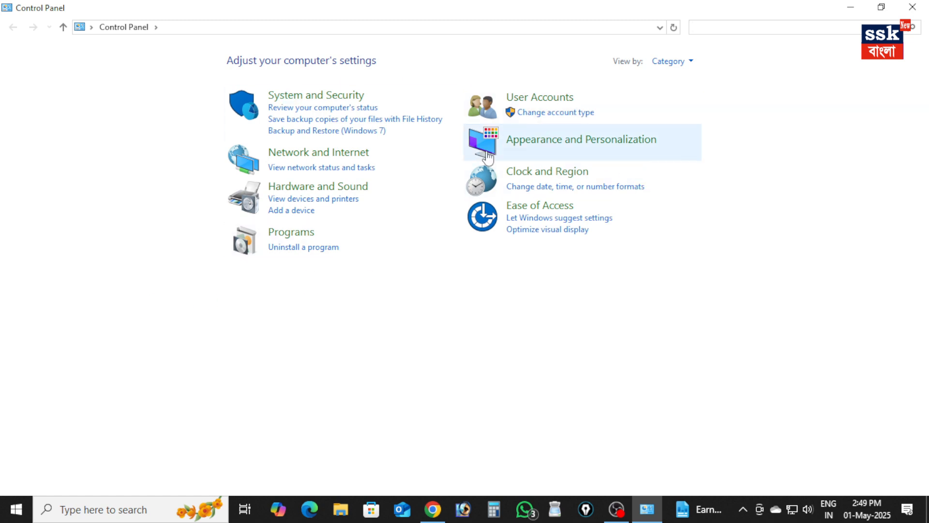
click(689, 65)
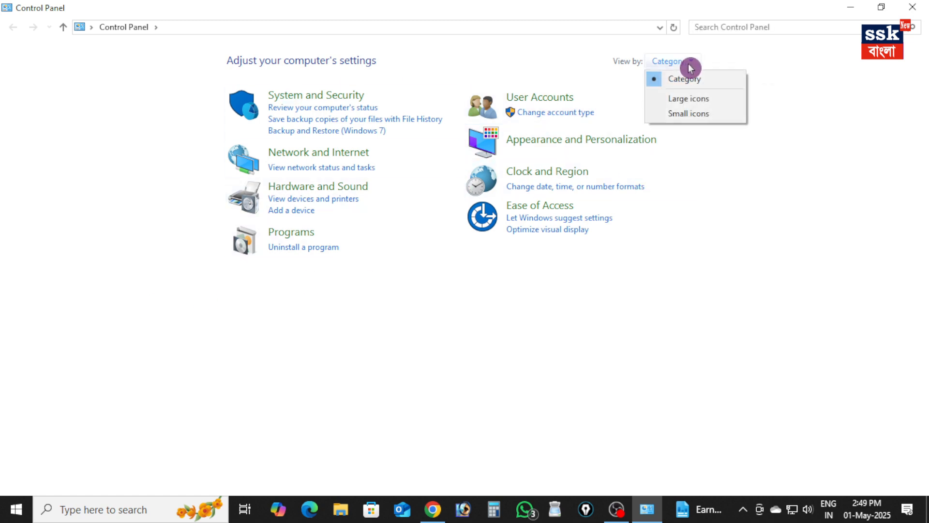
click(689, 100)
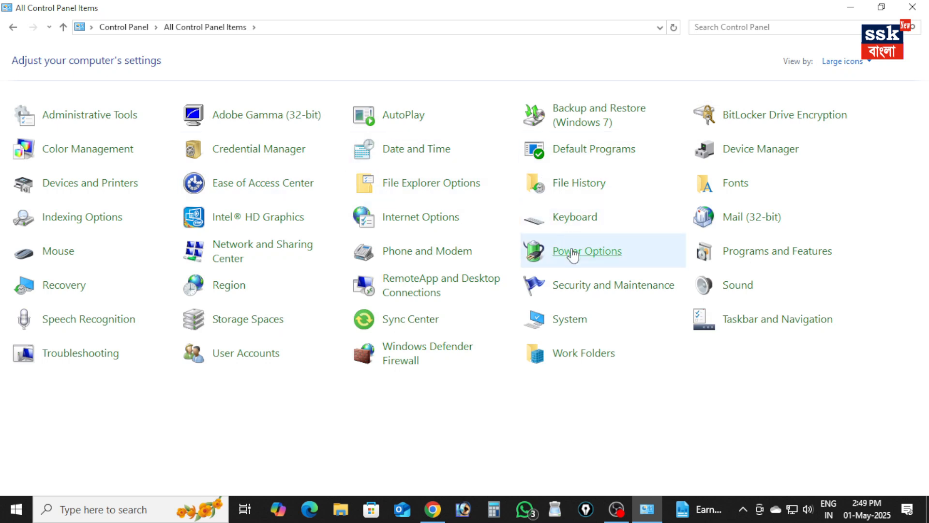
click(869, 62)
click(855, 80)
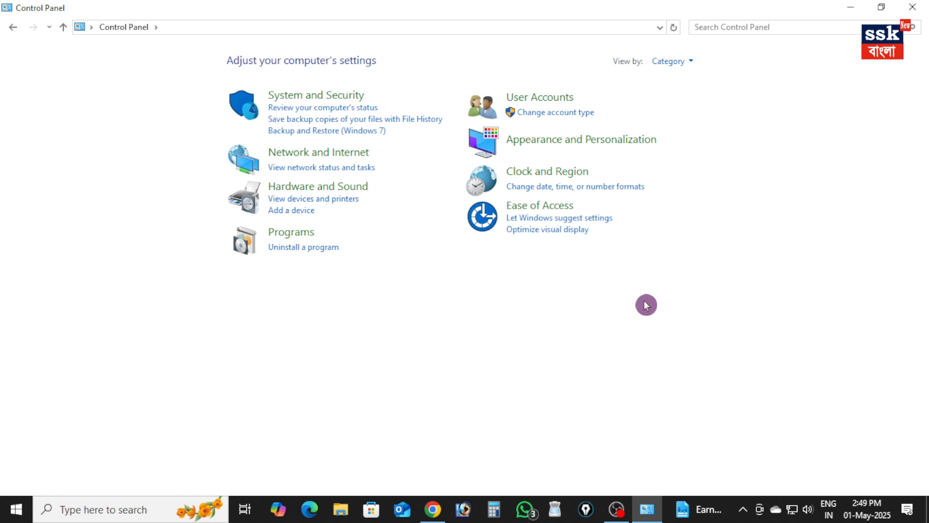
Uninstall the MorphoSmart USB 64 bits Driver and the IDEMIA_L1RDService_Installer from the installed programs, and close the program list
click(304, 248)
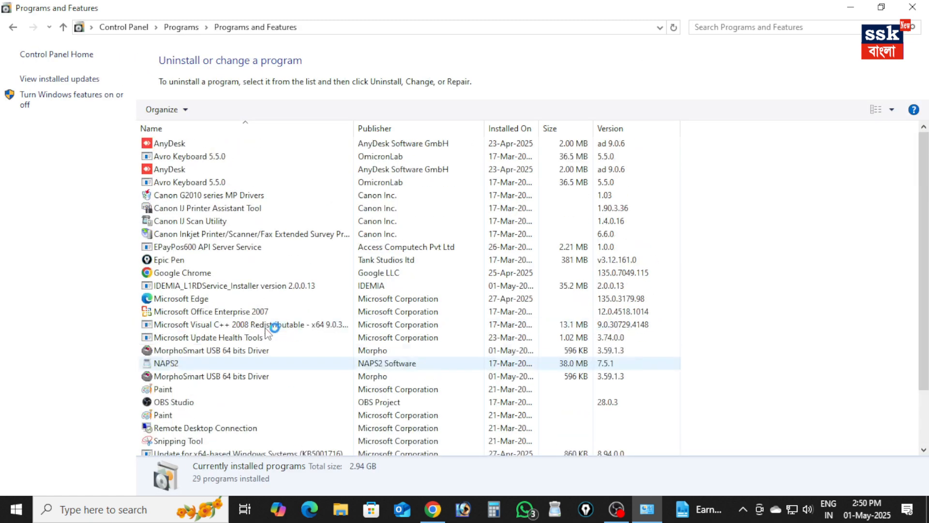
click(194, 377)
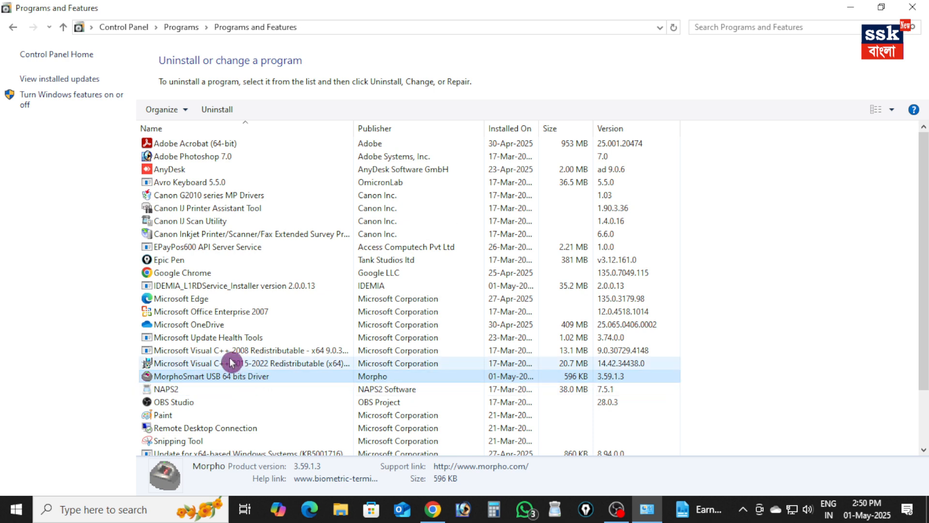
key(m)
key(m)
key(m)
key(m)
key(m)
key(m)
key(m)
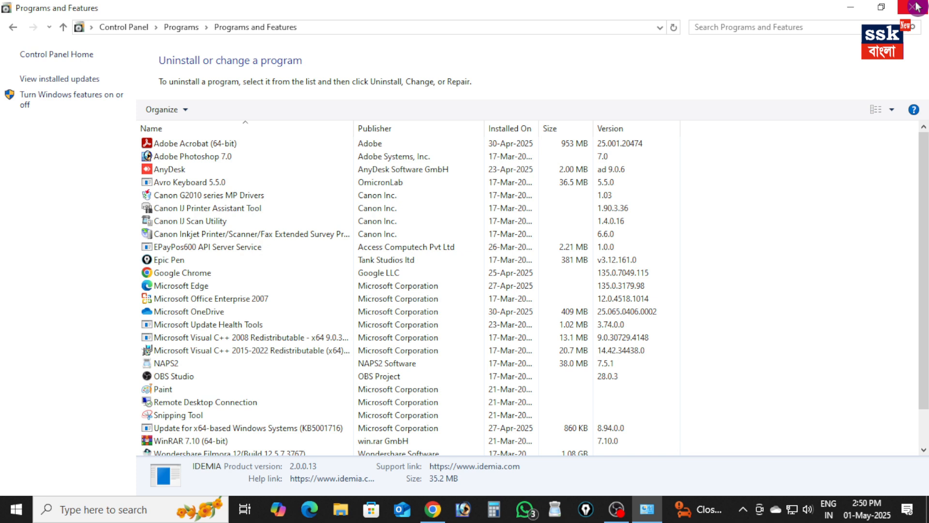
click(917, 7)
Open Local Disk (C:) from This PC to check its folders, refreshing the desktop before and after
right_click(420, 137)
click(458, 175)
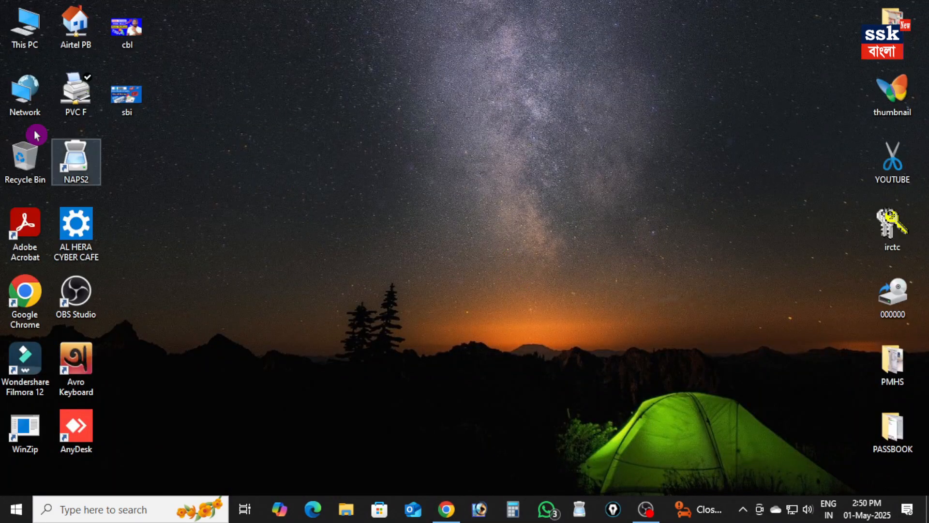
double_click(20, 30)
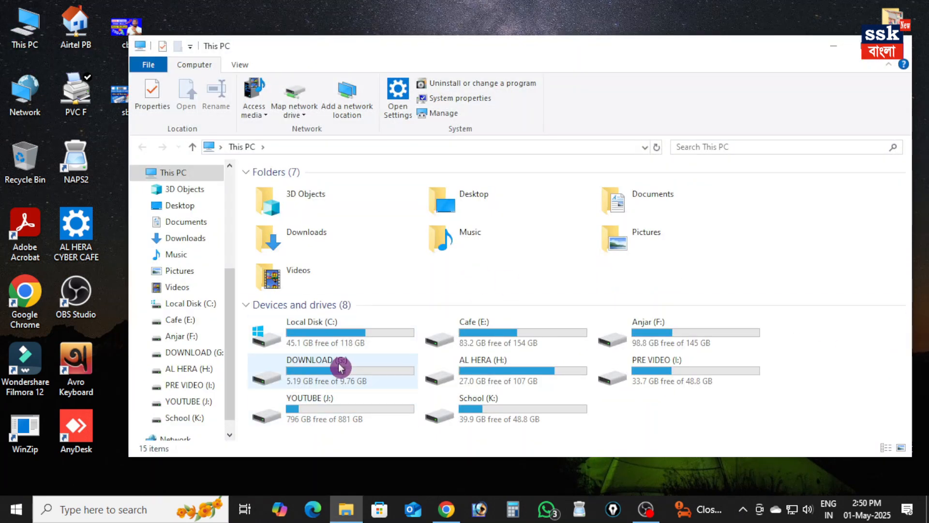
double_click(342, 338)
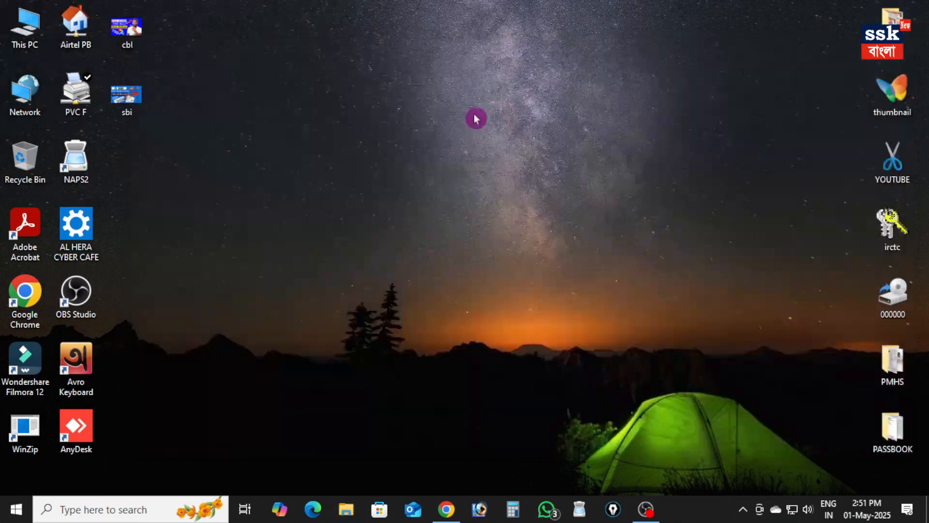
right_click(476, 119)
click(508, 150)
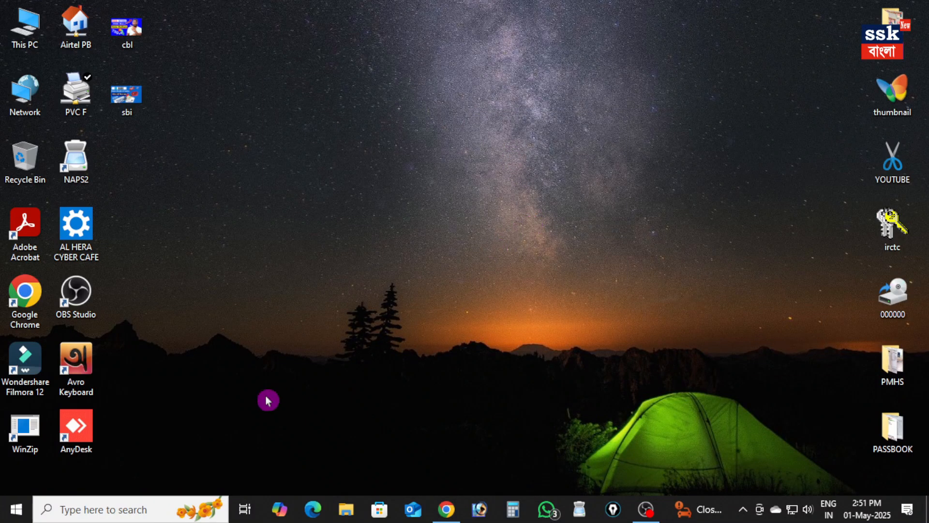
Open the user's temporary files folder by running %temp%
right_click(18, 517)
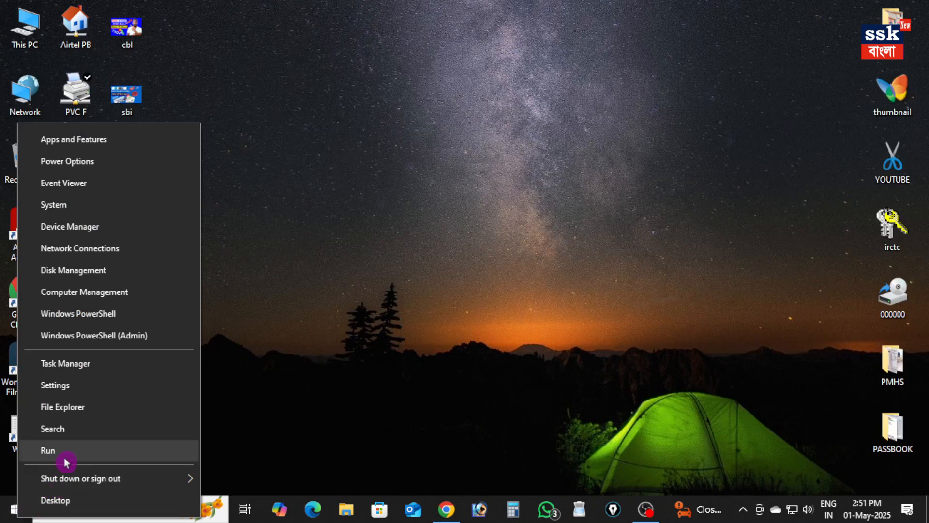
click(48, 451)
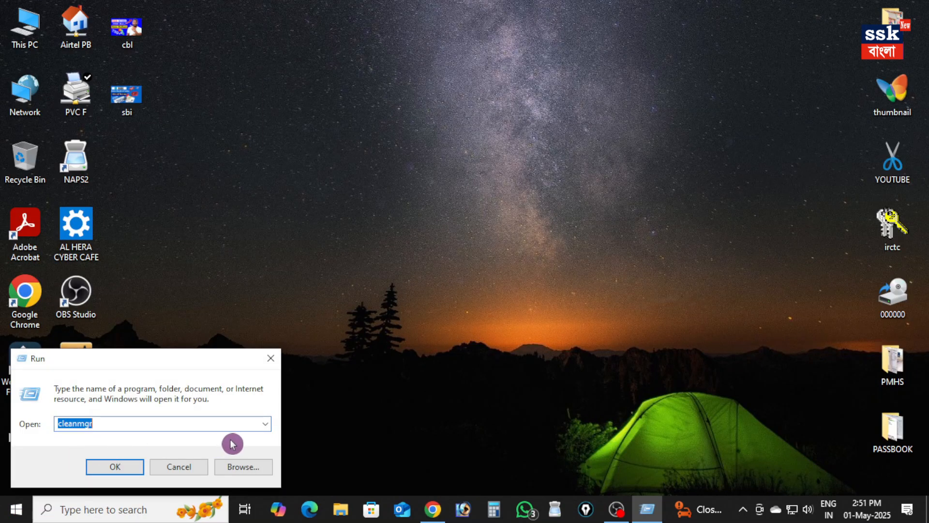
click(268, 425)
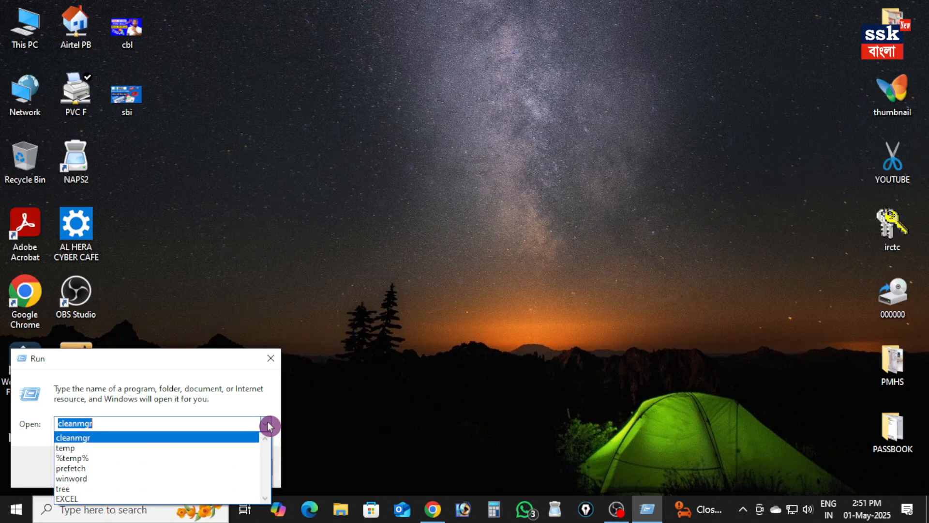
click(114, 460)
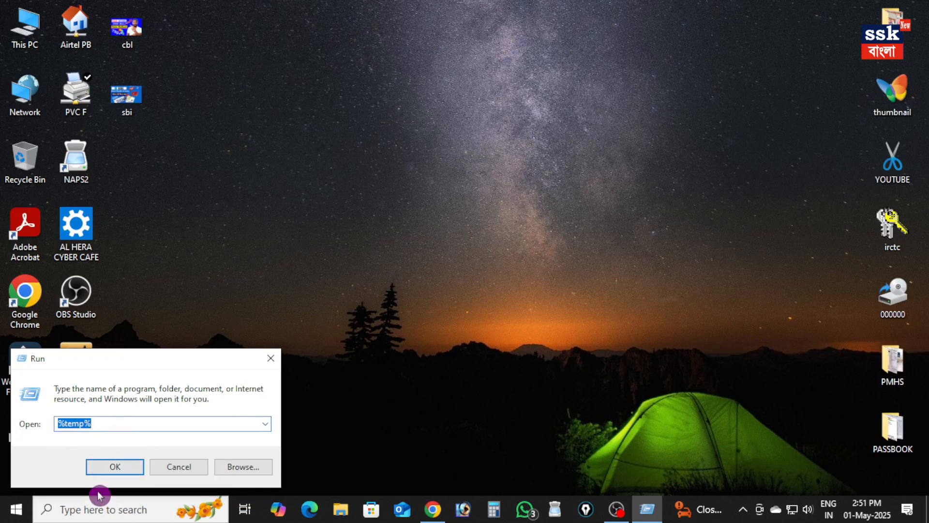
click(107, 470)
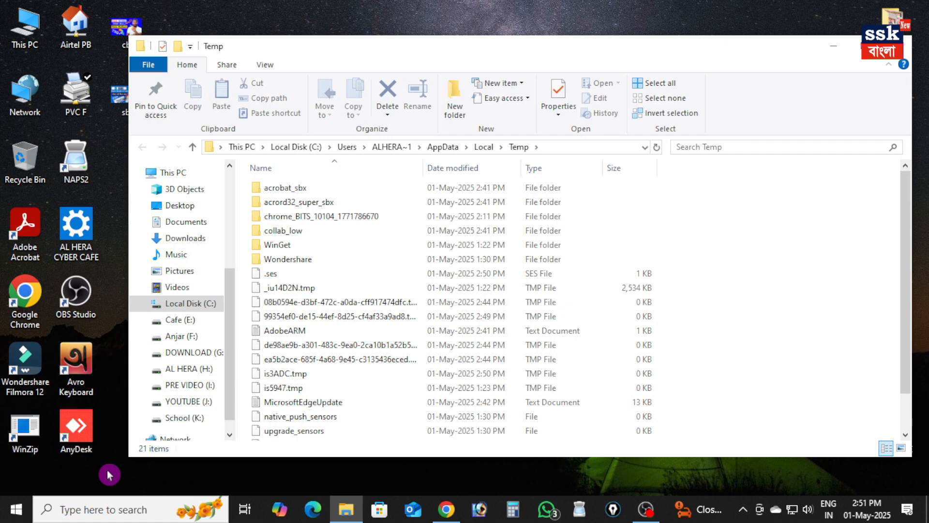
Select all files and folders in the Temp folder, delete them, and refresh the desktop
click(287, 362)
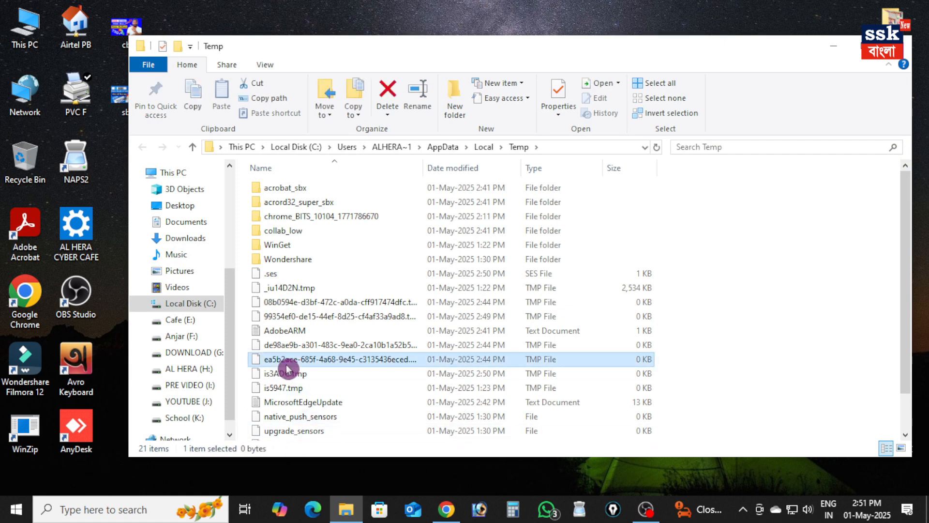
key(ctrl+a)
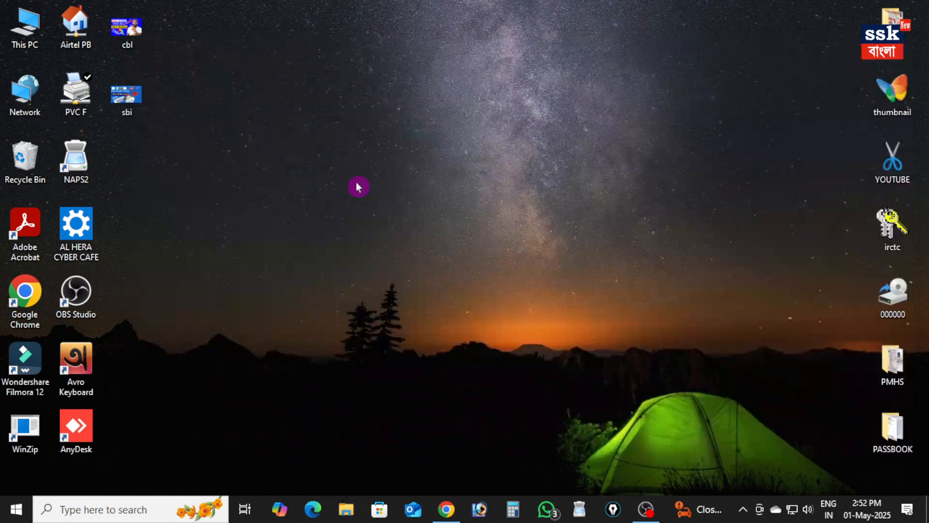
right_click(357, 185)
click(398, 224)
Open the Windows Prefetch folder by running prefetch, and select a file in its list
key(super+r)
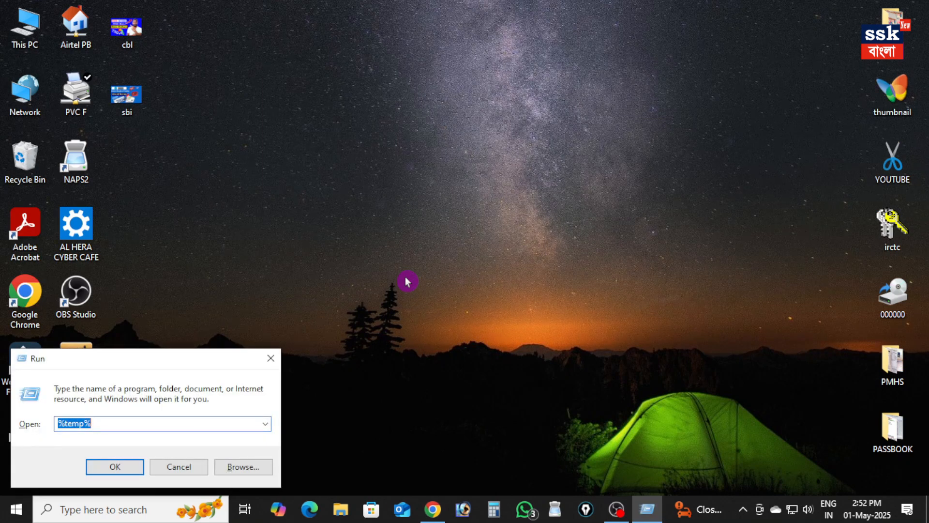
click(266, 424)
click(90, 469)
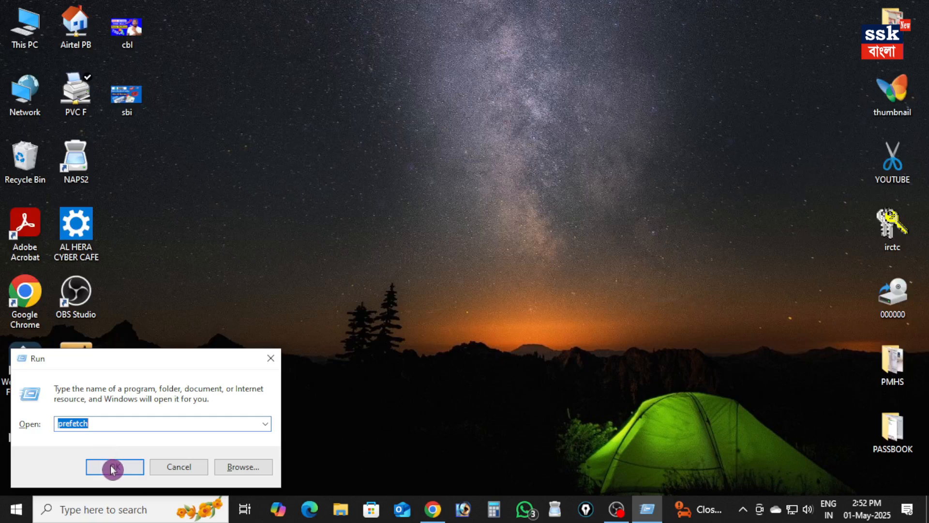
click(112, 466)
click(322, 389)
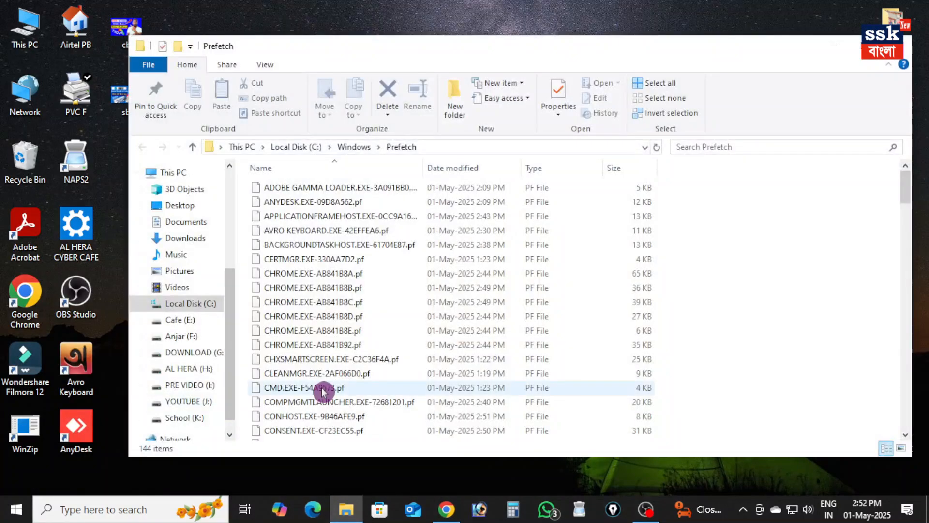
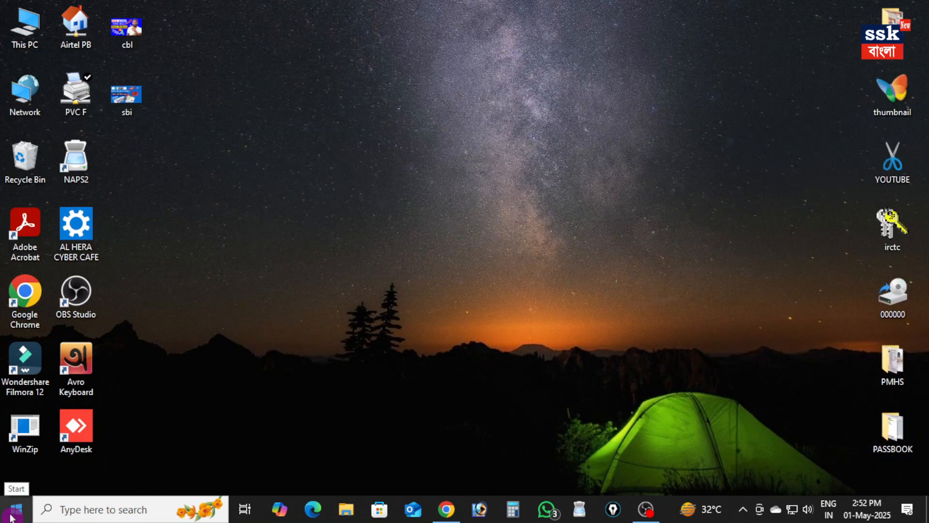
Launch Disk Cleanup by running cleanmgr and choose drive C: for cleaning
right_click(11, 517)
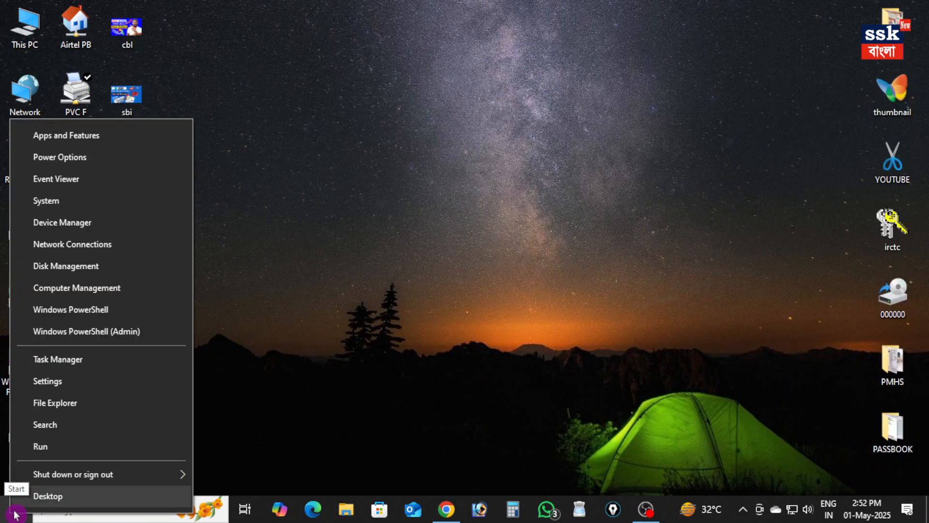
click(62, 450)
click(267, 427)
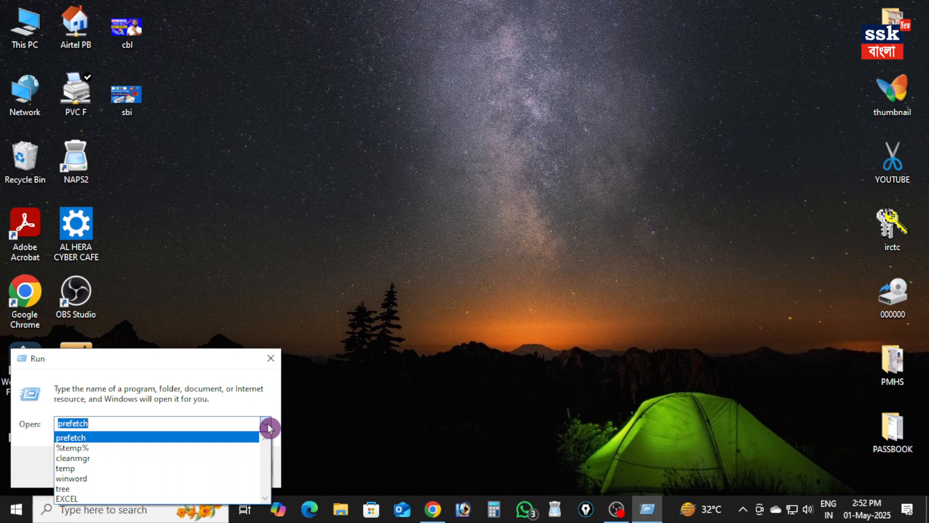
click(99, 460)
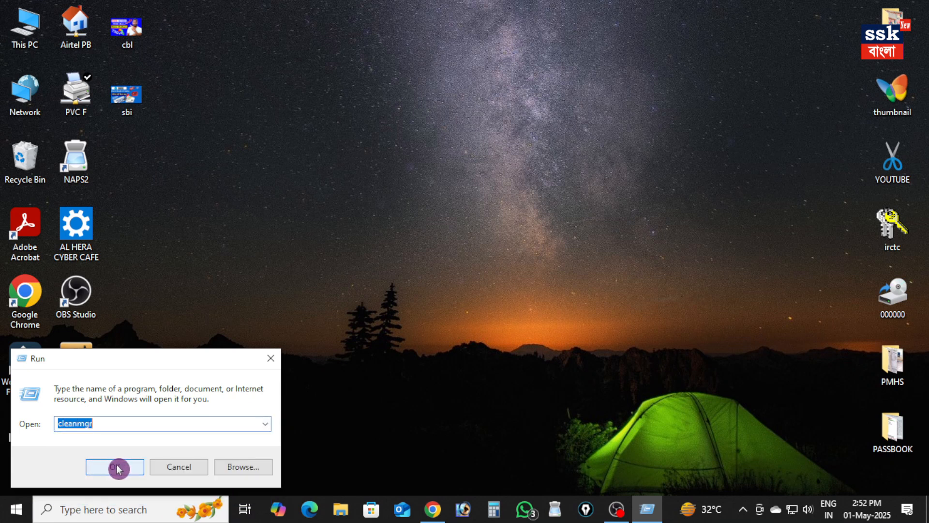
click(120, 469)
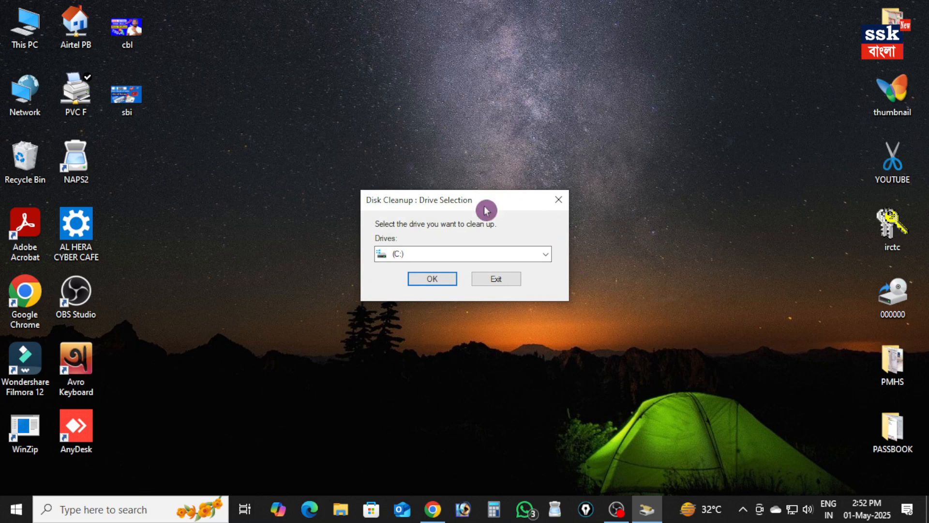
click(428, 281)
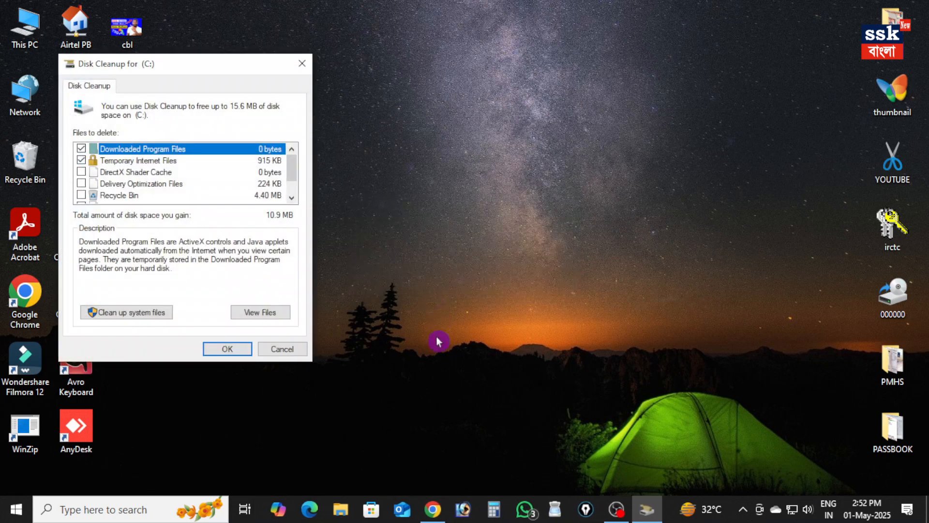
Mark DirectX Shader Cache, Delivery Optimization Files, Recycle Bin and Temporary files as well for cleanup, and permanently delete the selected files
click(82, 173)
click(81, 184)
scroll(86, 194, down, 1)
click(82, 184)
click(82, 174)
click(227, 349)
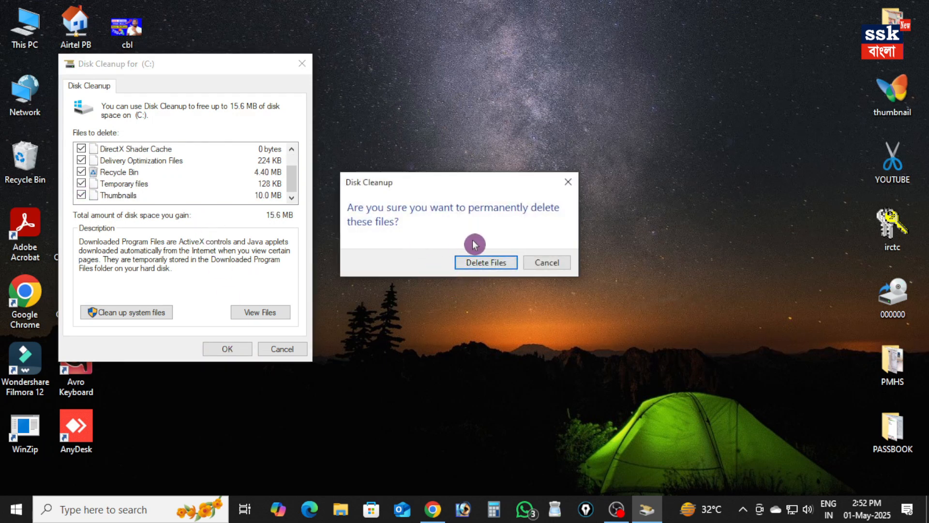
click(489, 266)
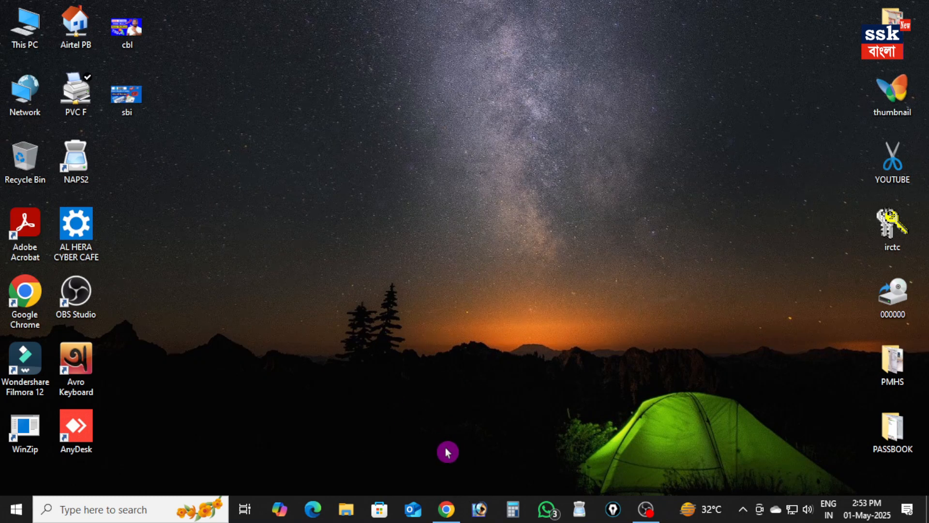
Switch to Chrome, open the download history and look through the folder containing Windows_L1RDServiceV2.0.0.13-HTTP_1.zip
click(447, 508)
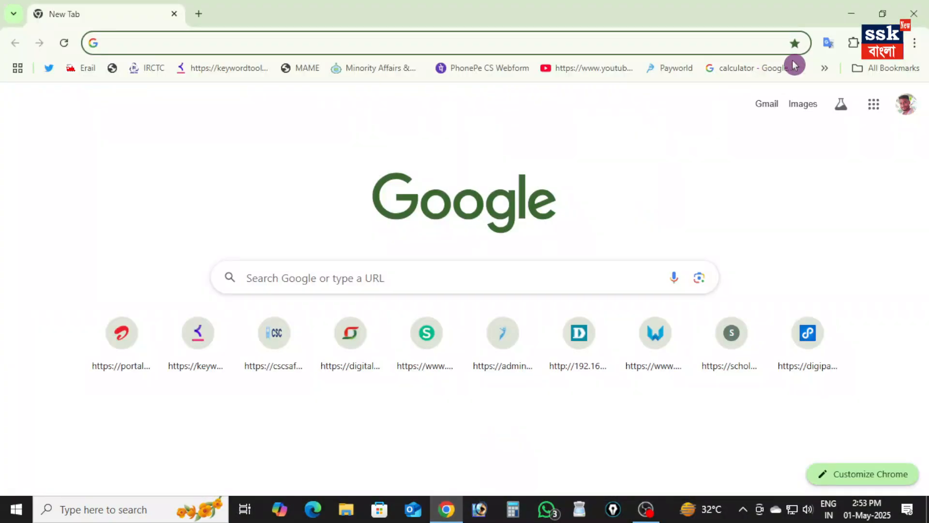
click(921, 47)
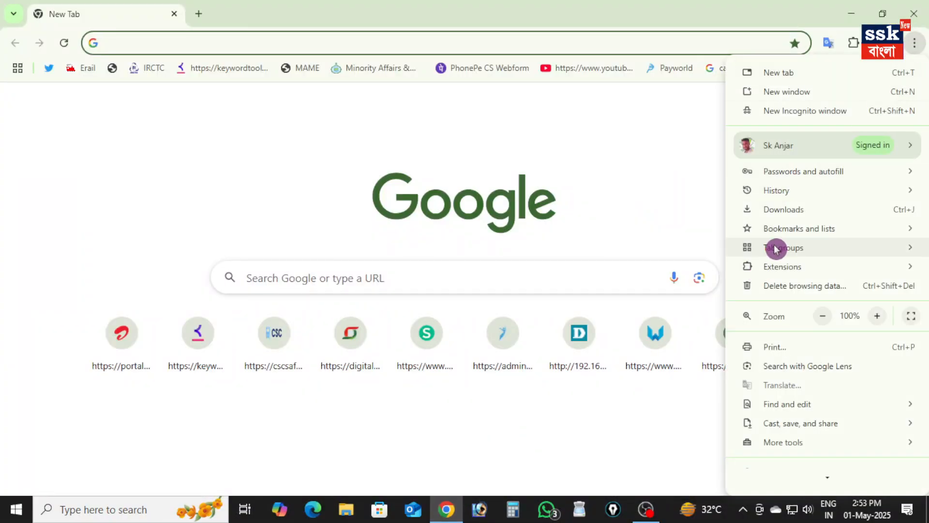
click(790, 210)
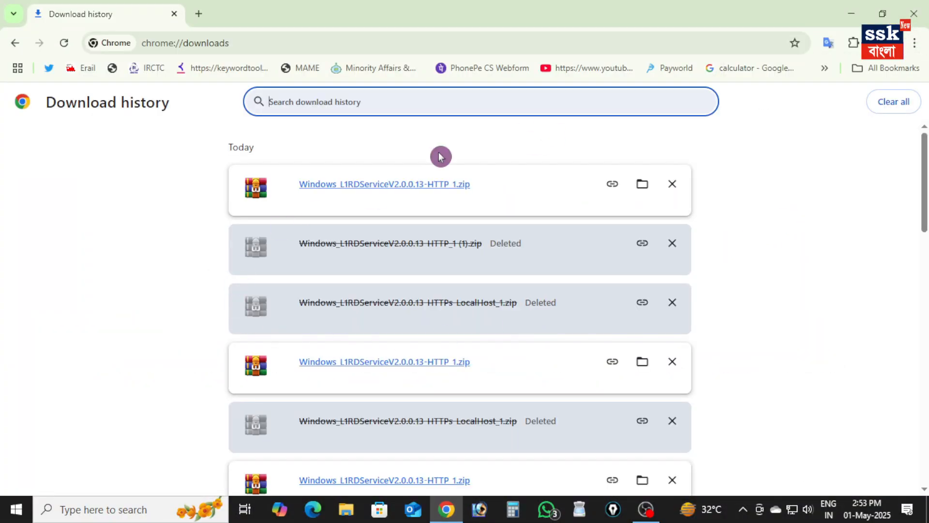
click(642, 184)
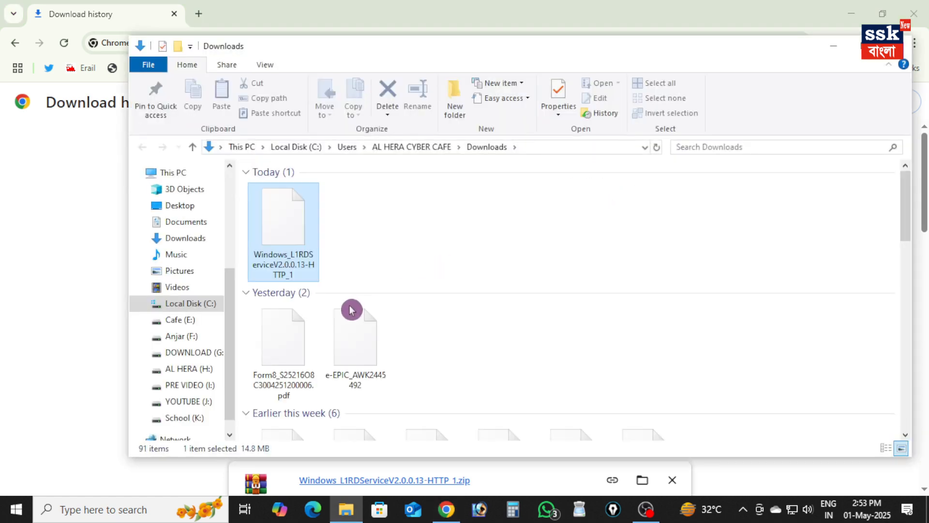
scroll(416, 281, down, 5)
scroll(387, 291, up, 5)
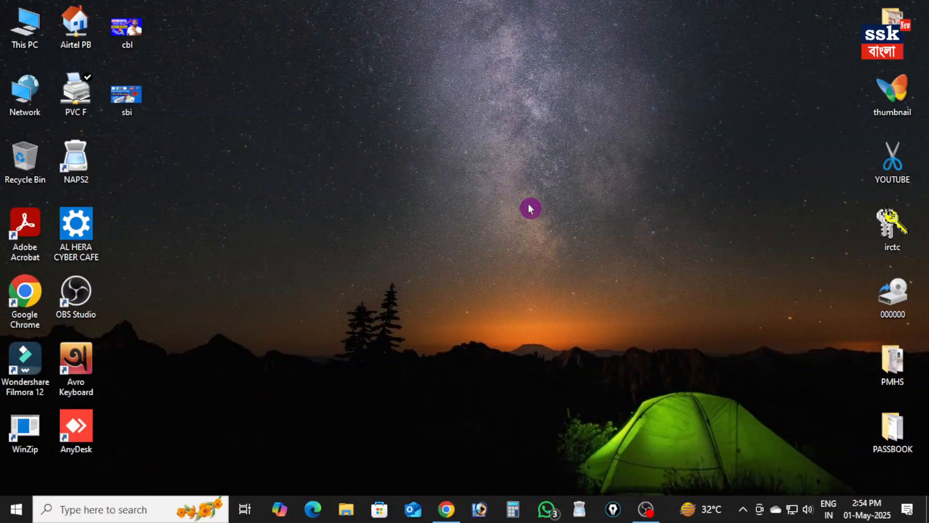
Return to Chrome, search Google for "morpho rd service" in a new tab and open the rdserviceonline.com site
click(446, 509)
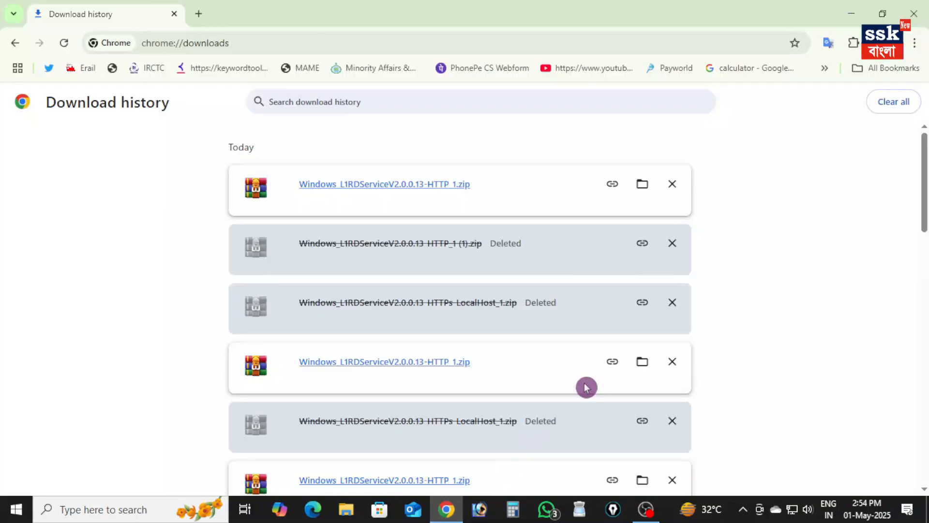
click(194, 12)
click(174, 13)
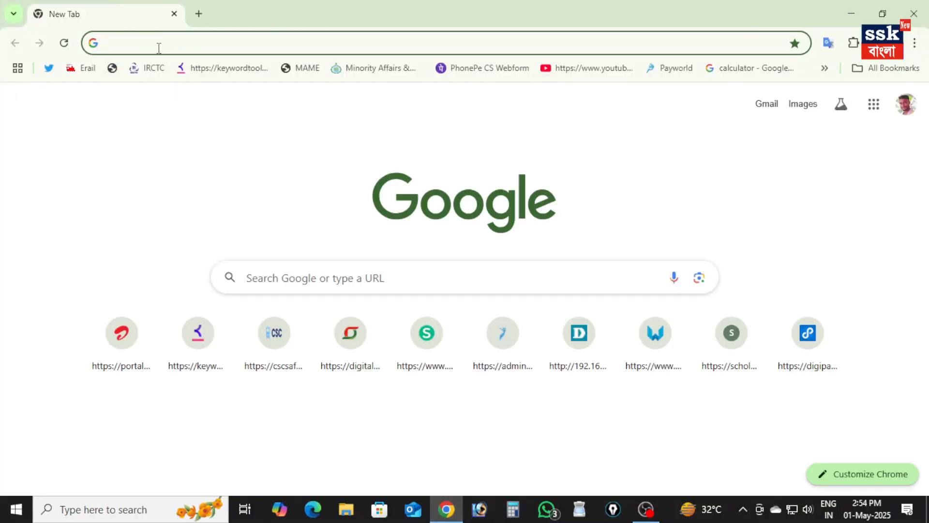
text(mo)
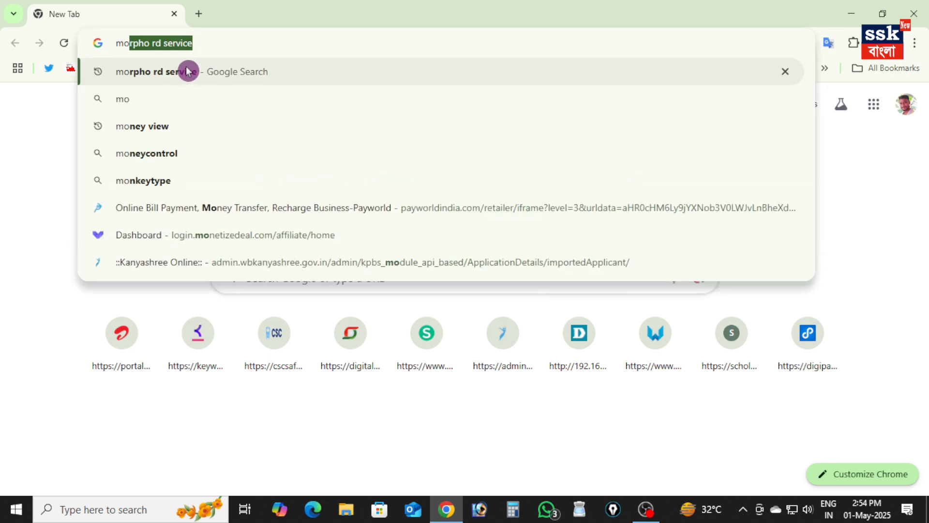
click(187, 74)
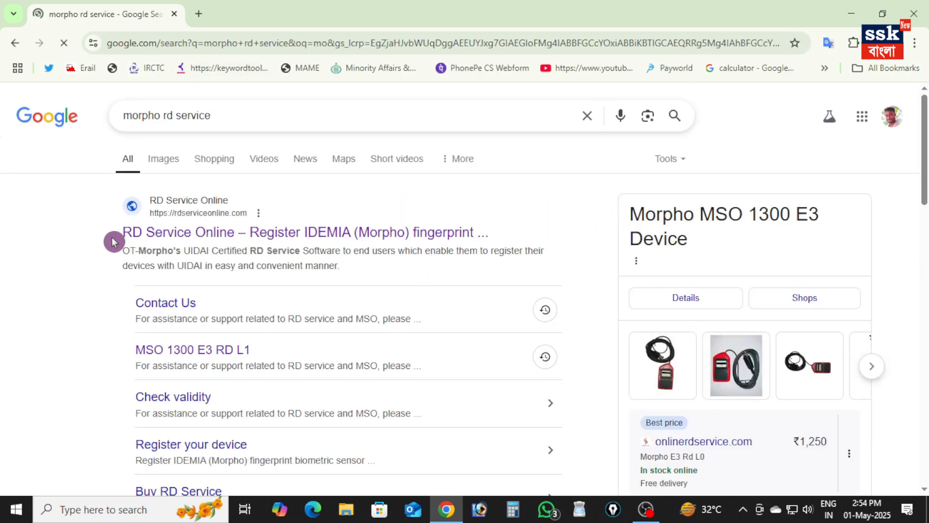
drag(104, 240, 430, 233)
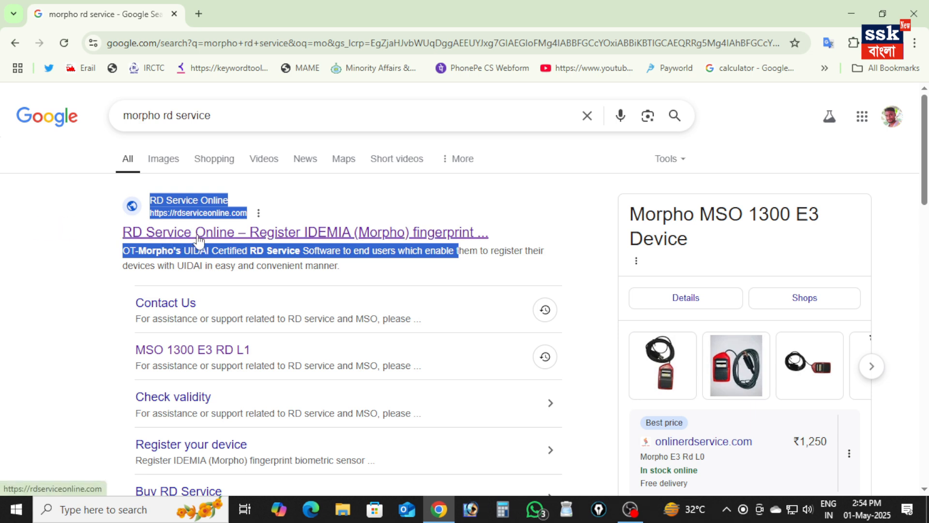
click(321, 236)
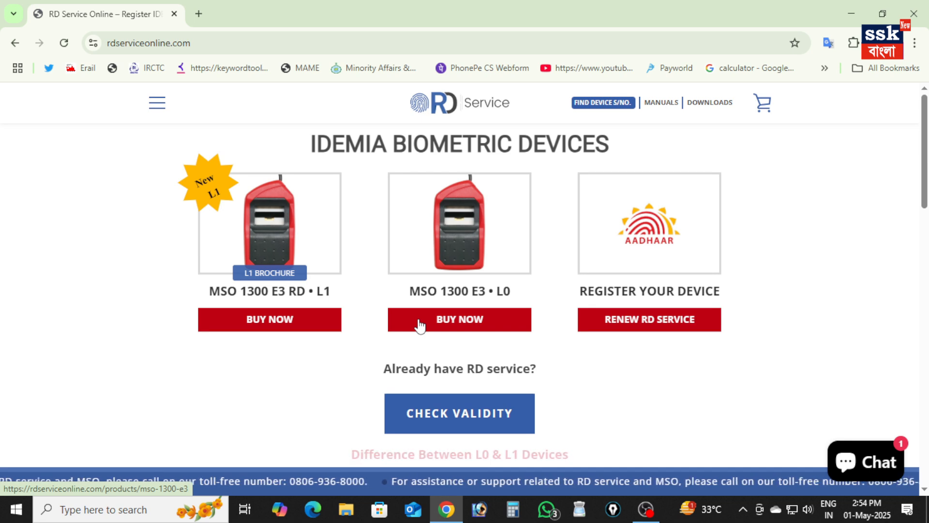
Download the Windows L1 RD (http) driver for the MSO1300E3 RD L1 and show the downloaded archive in its folder
mouse_move(720, 112)
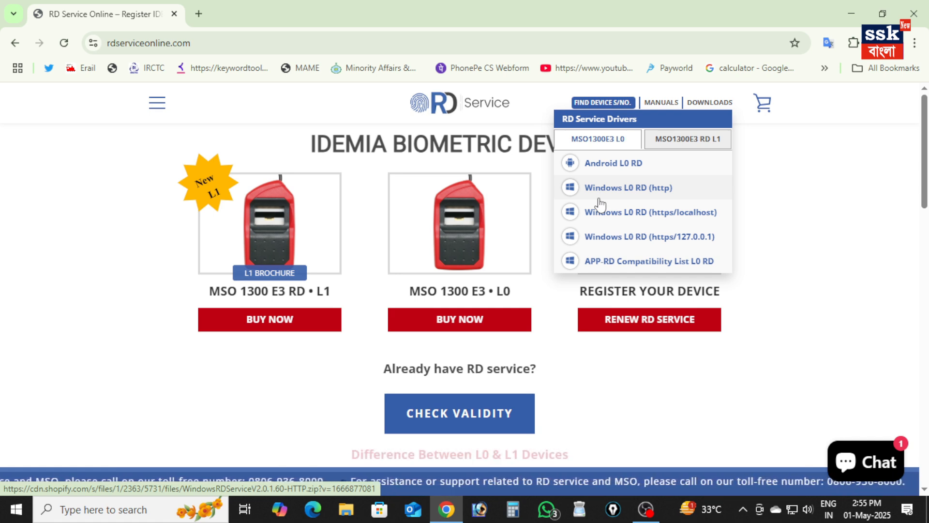
click(690, 146)
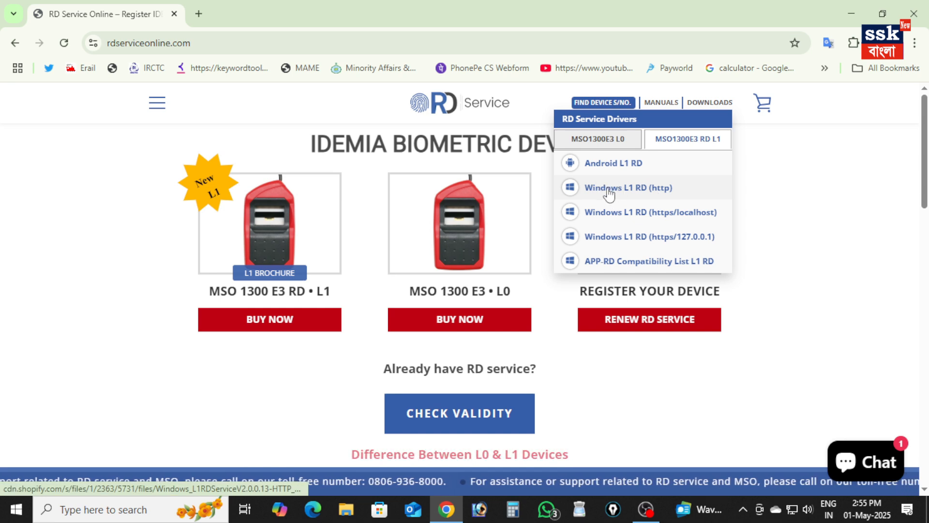
click(642, 193)
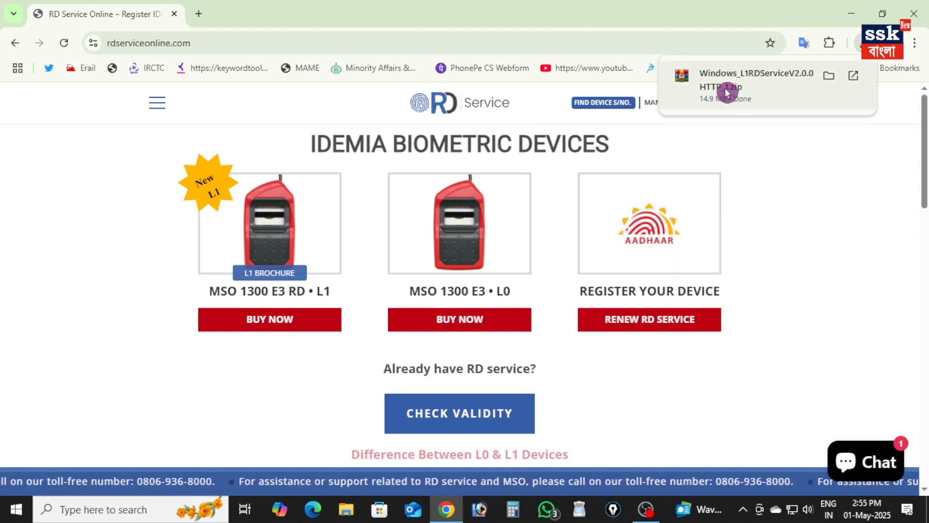
click(828, 77)
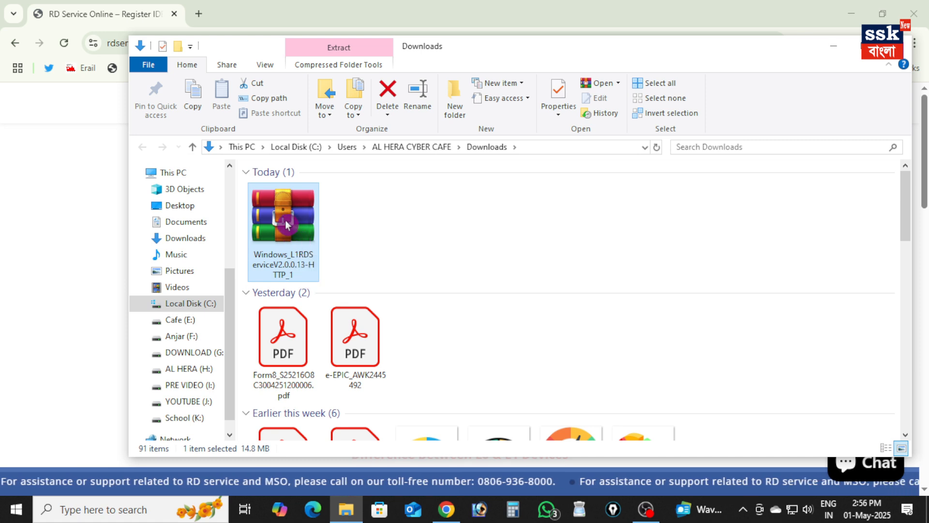
Extract the Windows_L1RDServiceV2.0.0.13-HTTP_1 archive to the Desktop, close the Downloads folder and refresh the desktop
right_click(286, 196)
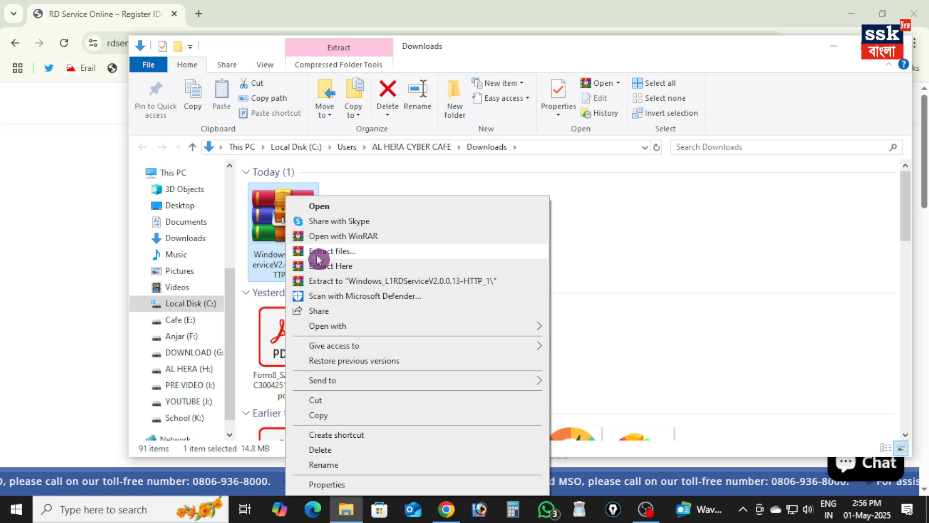
click(349, 256)
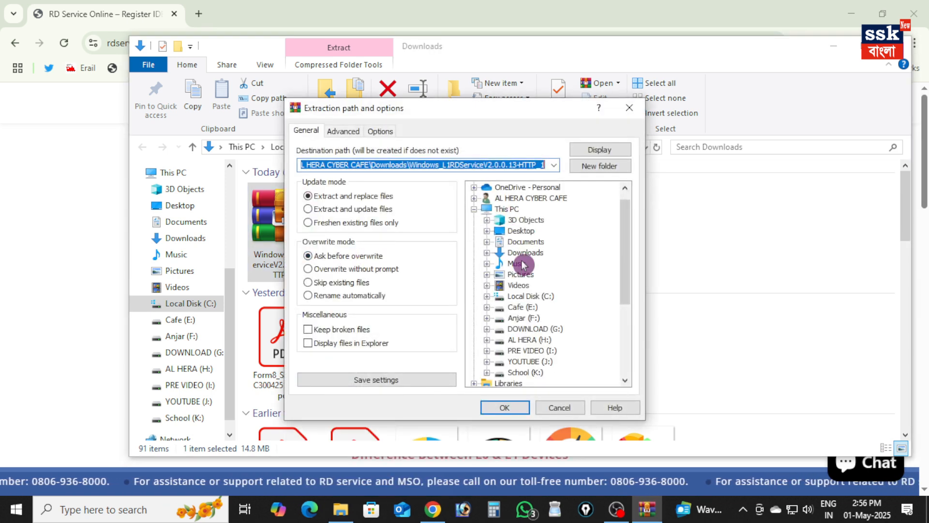
click(518, 230)
click(506, 407)
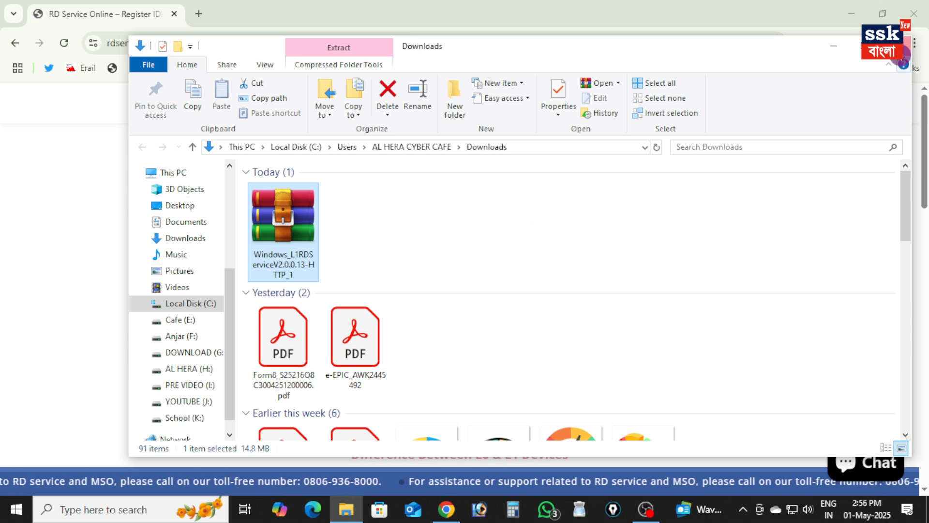
click(896, 46)
key(super+d)
right_click(404, 92)
click(448, 135)
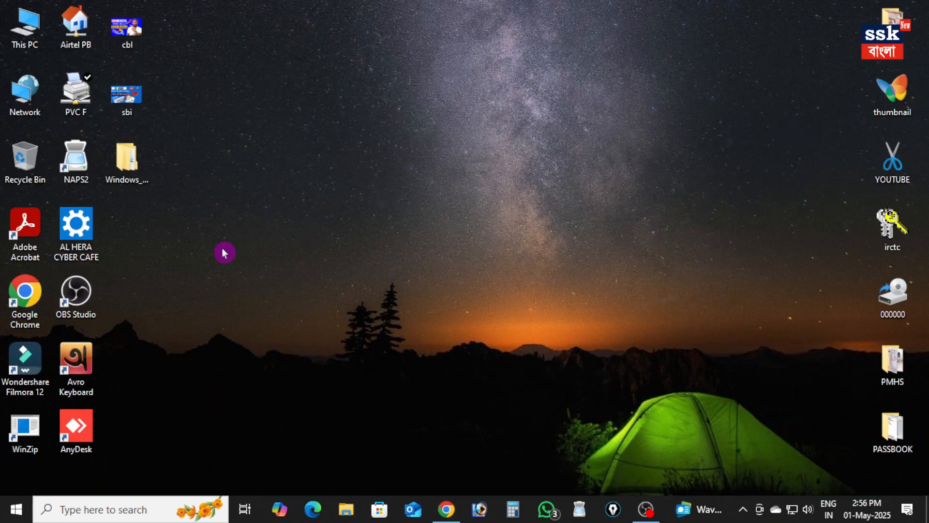
Open the extracted Windows_L1RDServiceV2.0.0.13-HTTP folder on the desktop and go into its Setup subfolder
double_click(123, 164)
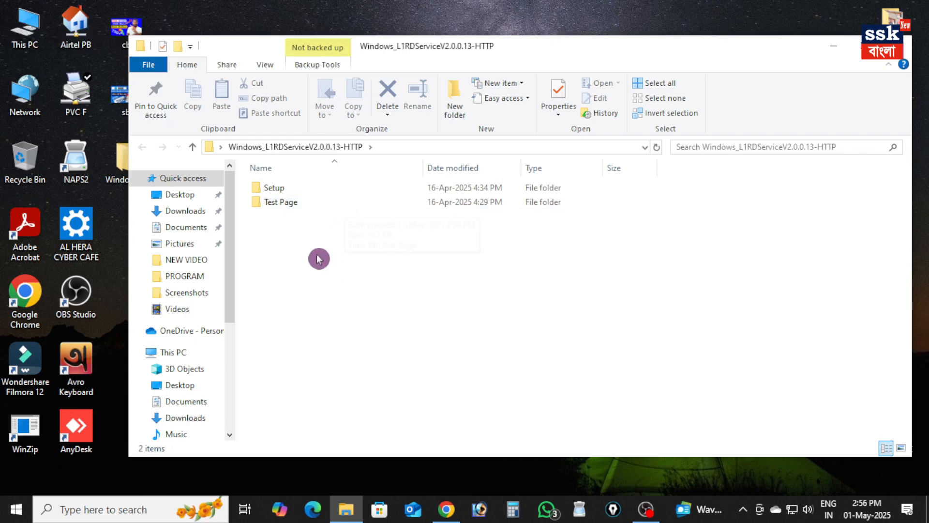
click(275, 192)
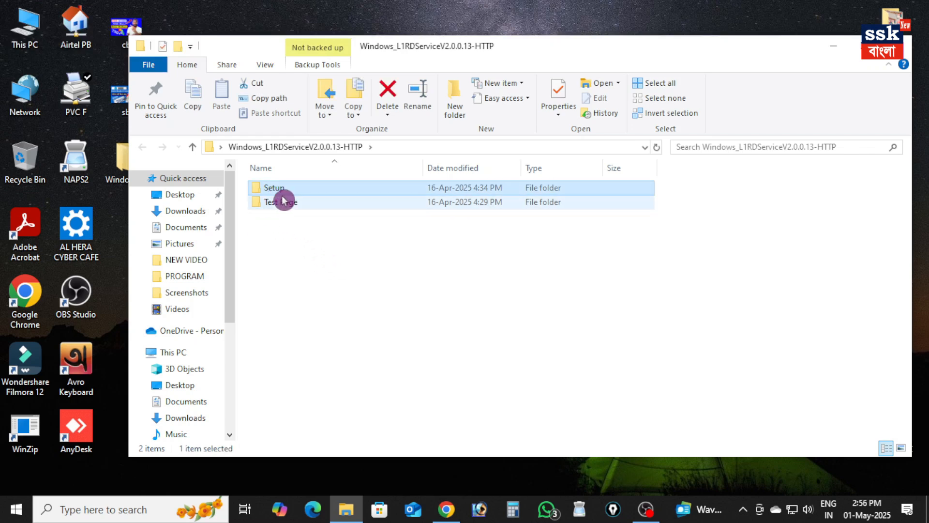
click(281, 203)
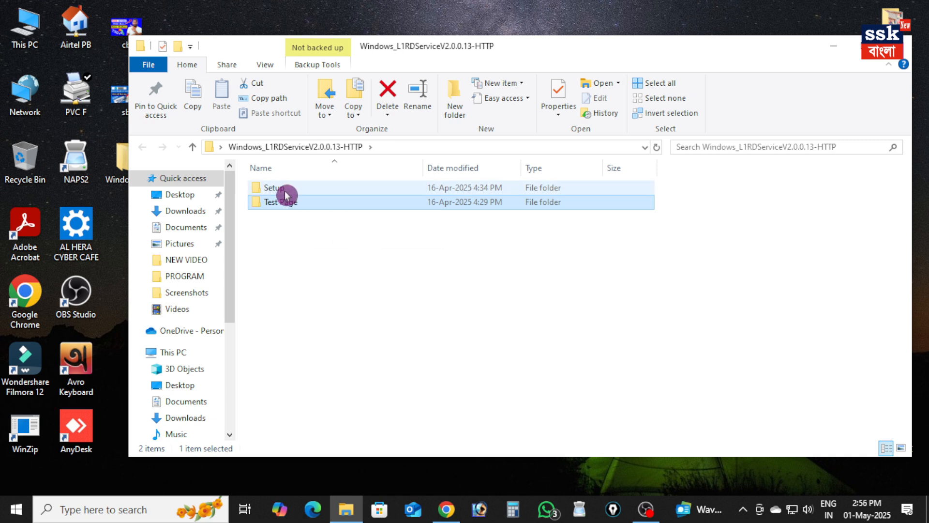
double_click(286, 193)
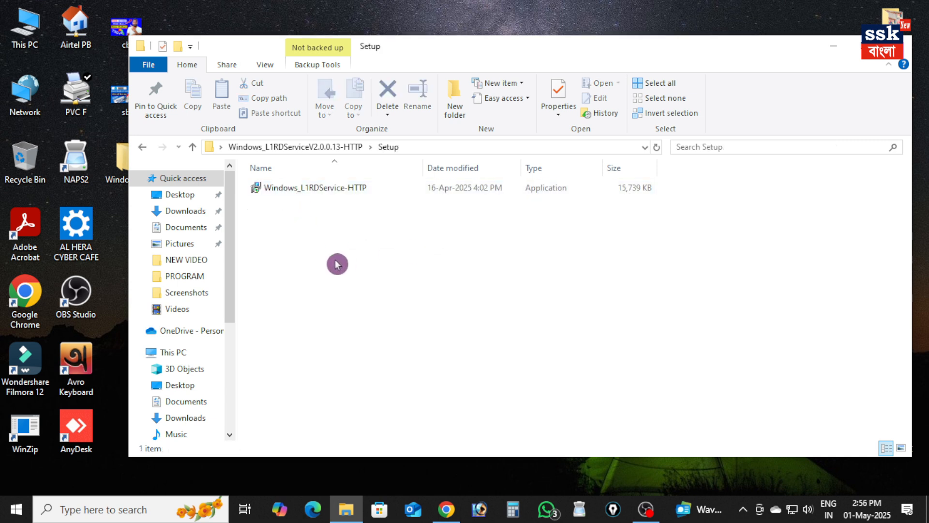
Run the Windows_L1RDService-HTTP installer as administrator, allow it past the SmartScreen warning, and close the Setup folder
click(288, 193)
right_click(289, 193)
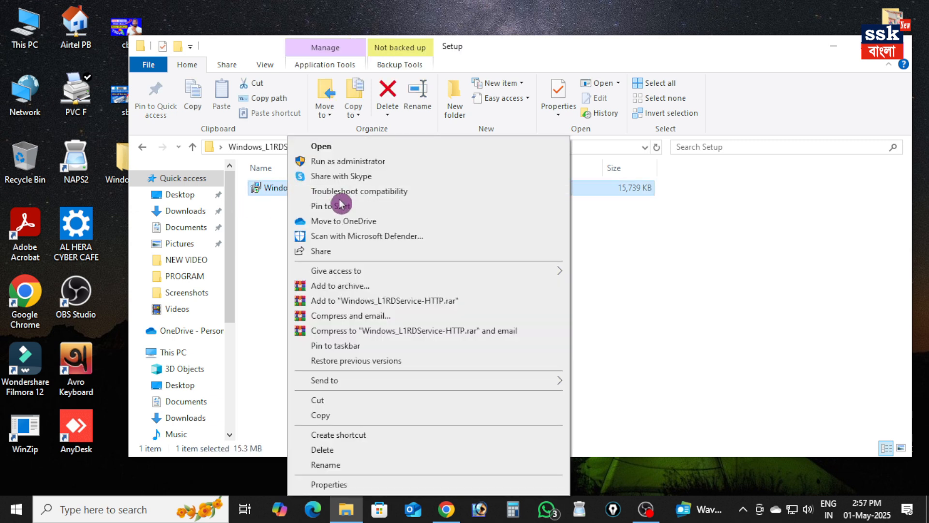
click(345, 163)
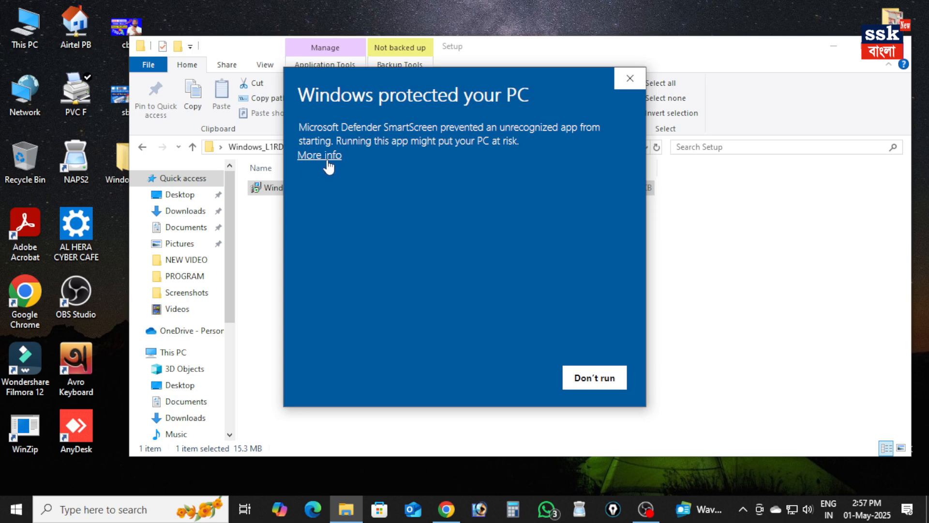
click(329, 167)
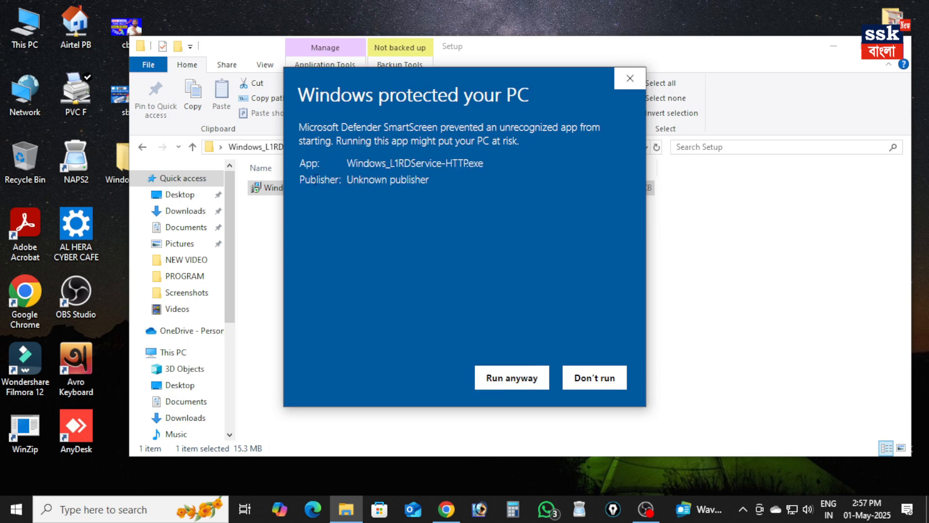
click(512, 382)
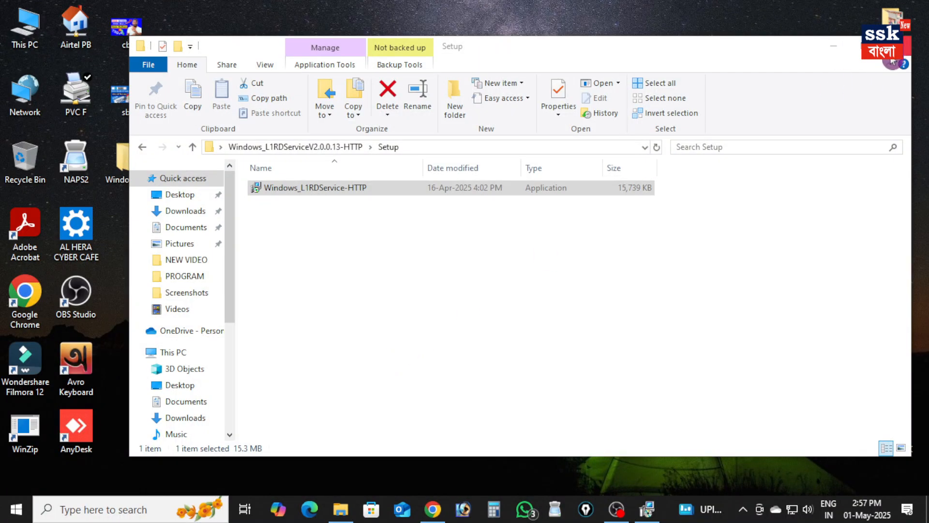
click(897, 47)
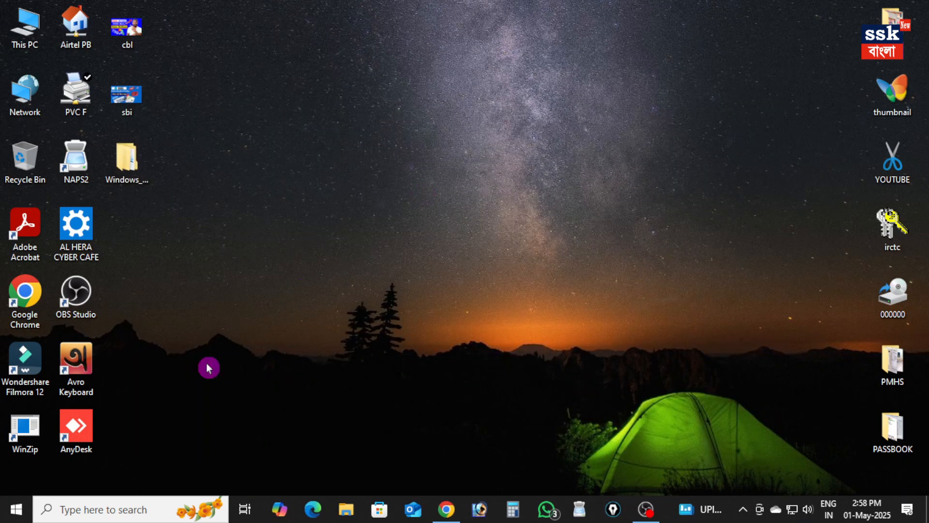
Check the installed programs list for MorphoSmart USB 64 bits Driver and the IDEMIA_L1RDService_Installer, close it and refresh the desktop
click(110, 506)
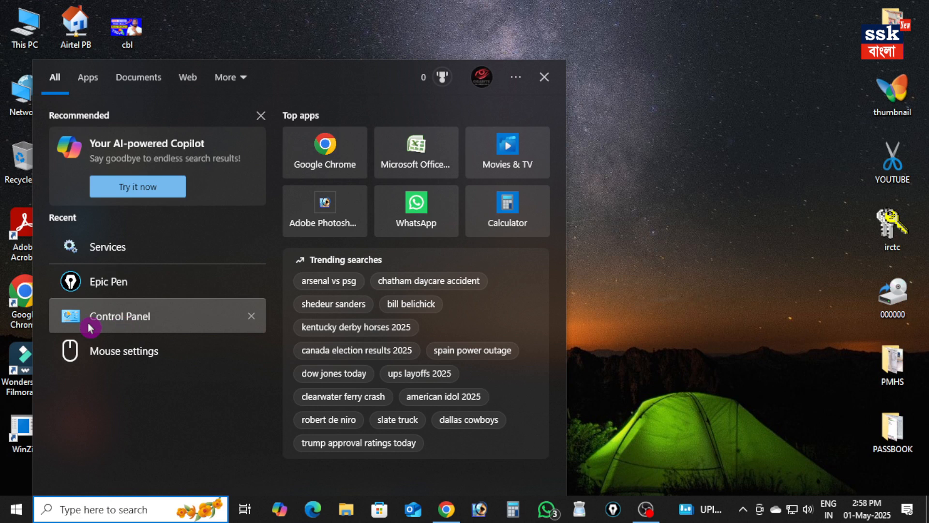
click(141, 322)
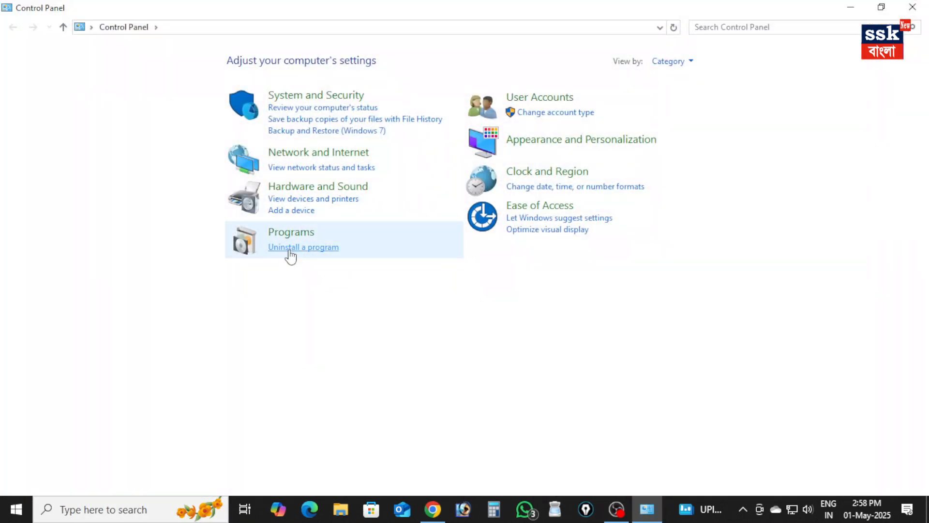
click(290, 248)
scroll(290, 315, down, 2)
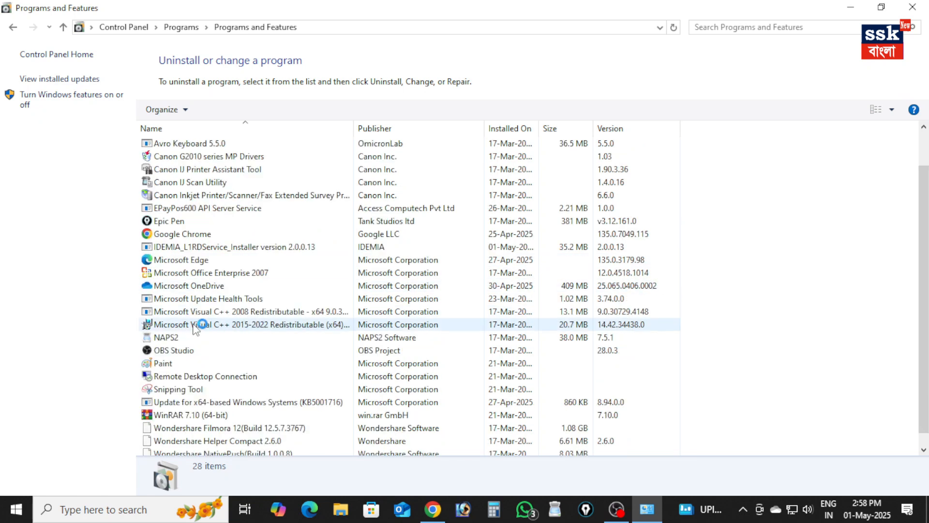
click(184, 323)
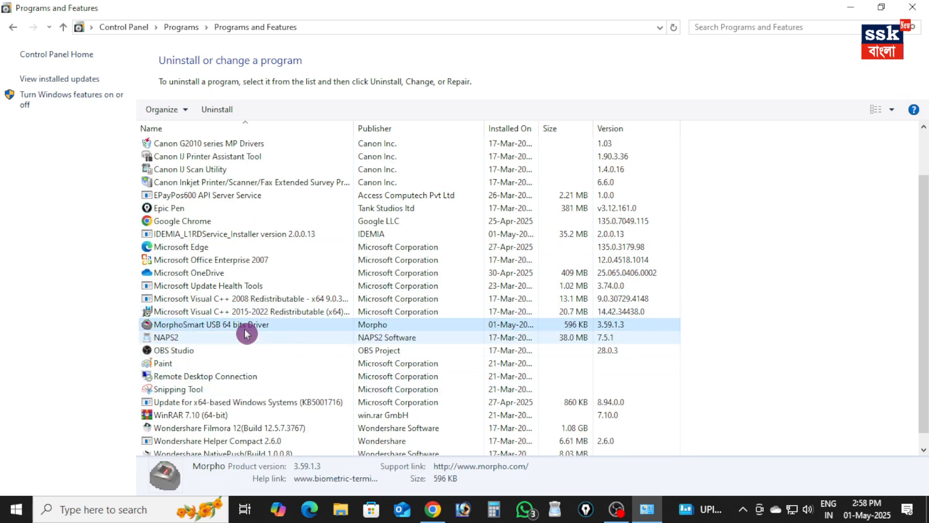
key(i)
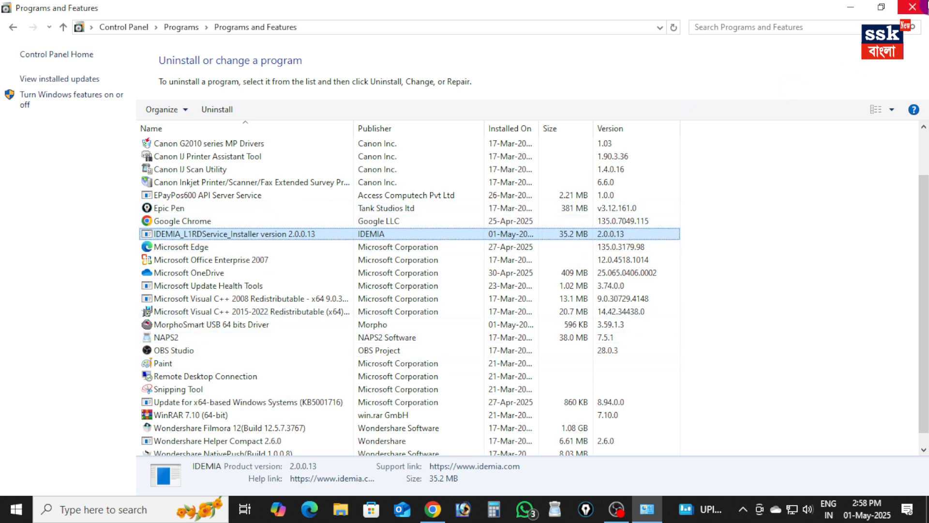
click(912, 6)
right_click(304, 116)
click(338, 156)
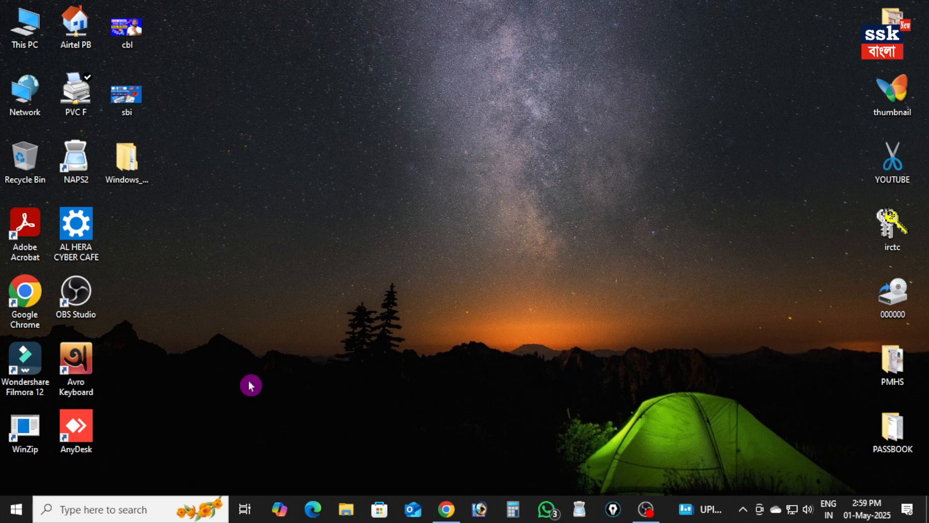
Inspect the options of the MorphoSmart MSO1300-E3 in Devices and Printers, close the settings windows and refresh the desktop
right_click(22, 514)
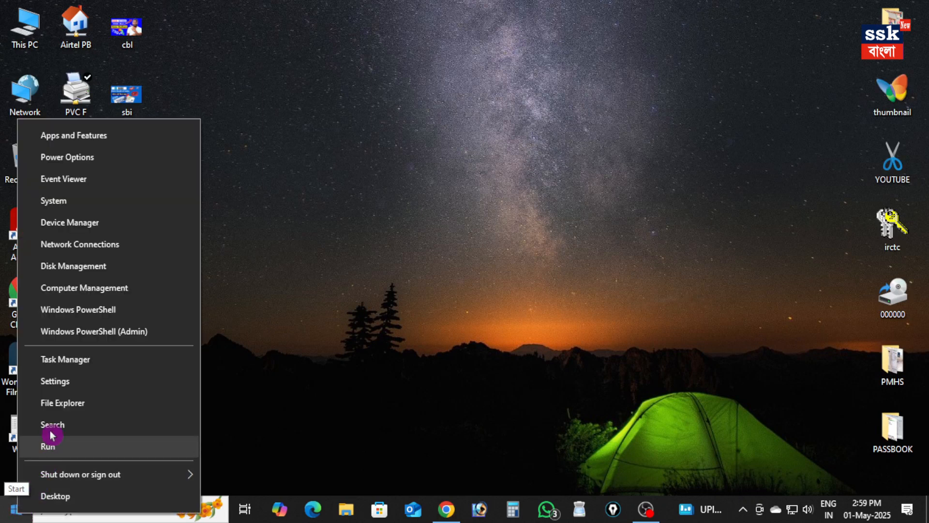
click(65, 382)
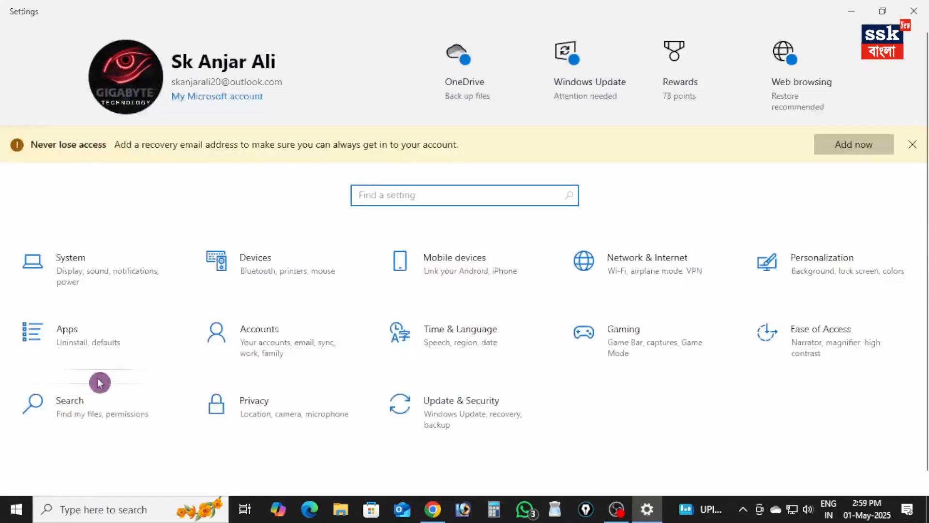
click(272, 274)
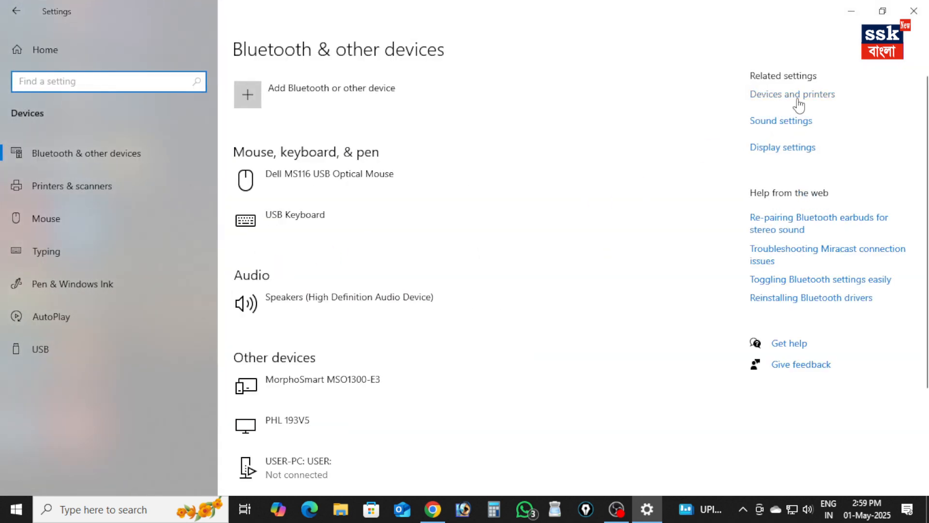
click(797, 100)
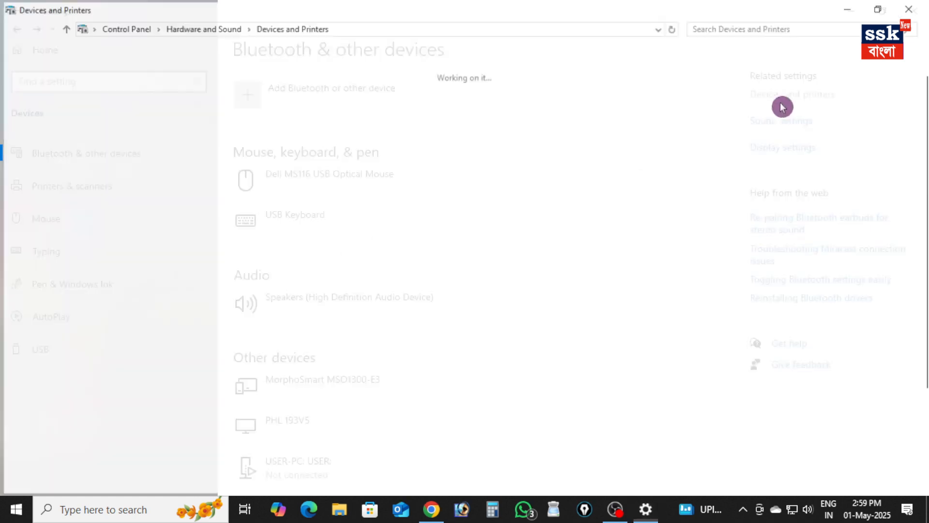
scroll(48, 435, down, 2)
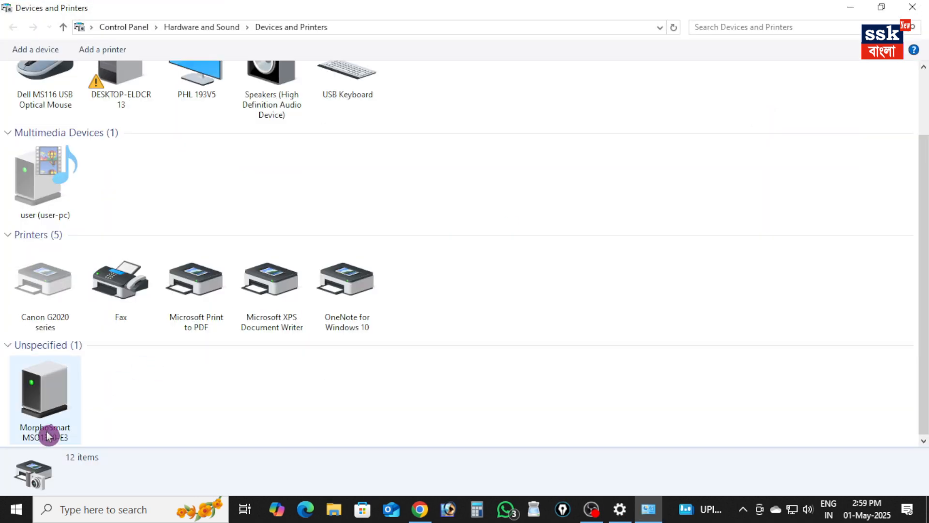
click(47, 401)
right_click(47, 402)
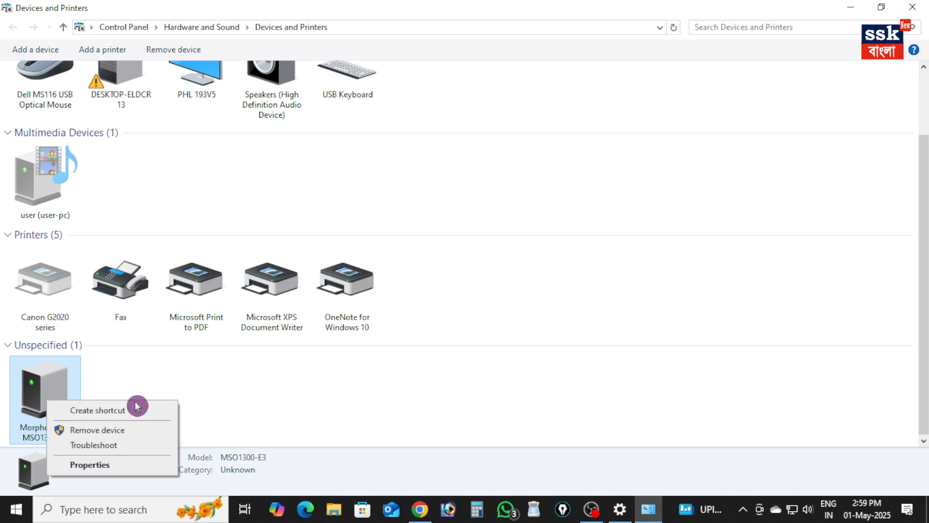
click(361, 378)
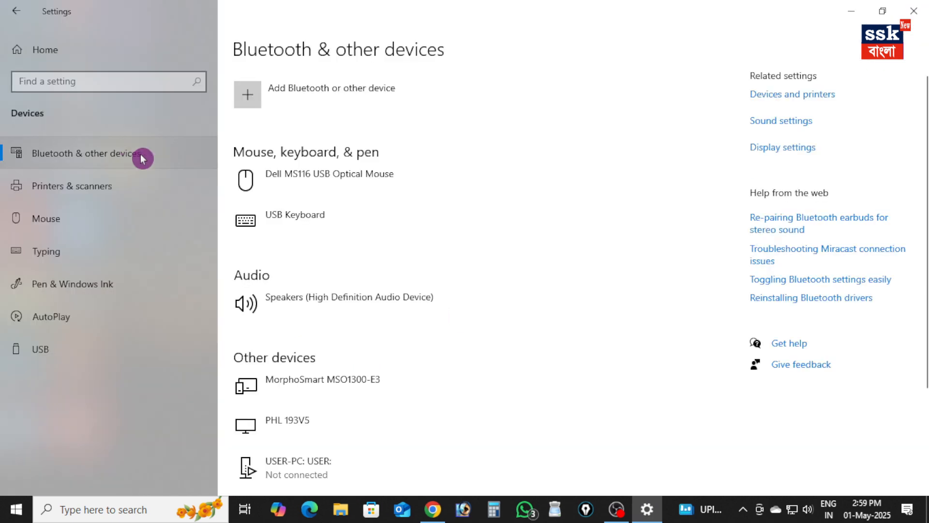
click(913, 10)
right_click(390, 127)
click(427, 170)
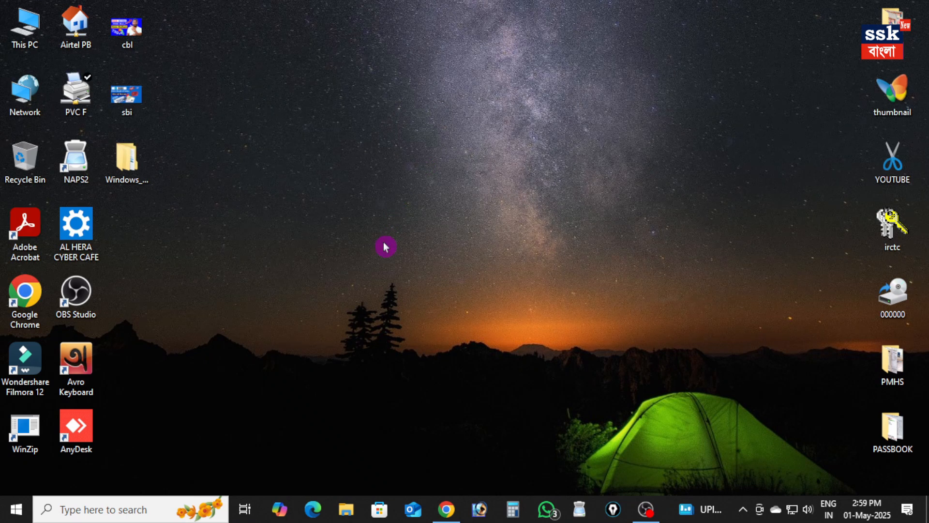
Open Device Manager in Computer Management and check for the MorphoSmart MSO1300-E3 under Universal Serial Bus controllers
right_click(24, 36)
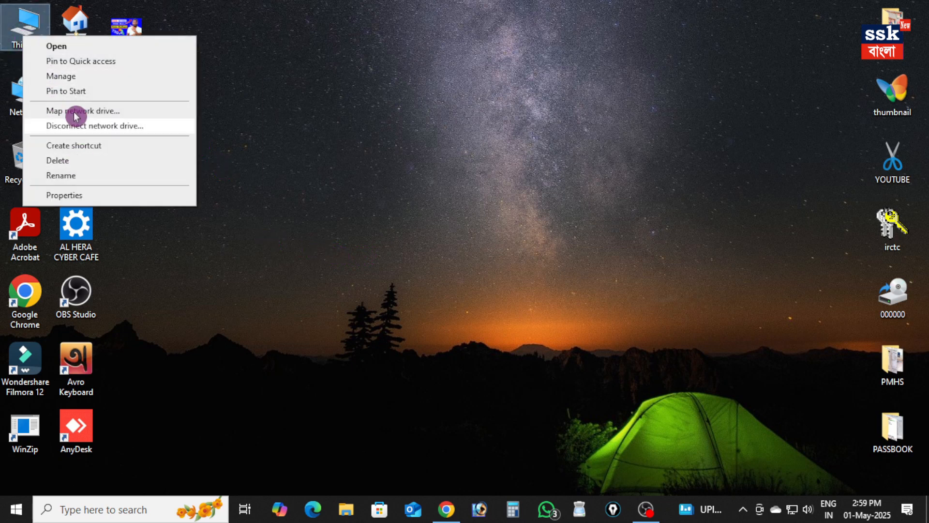
click(61, 77)
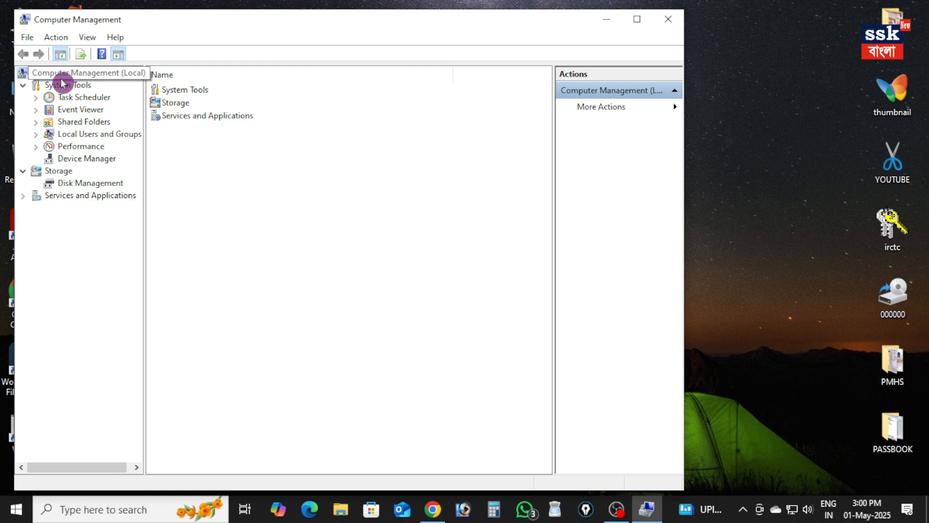
click(87, 159)
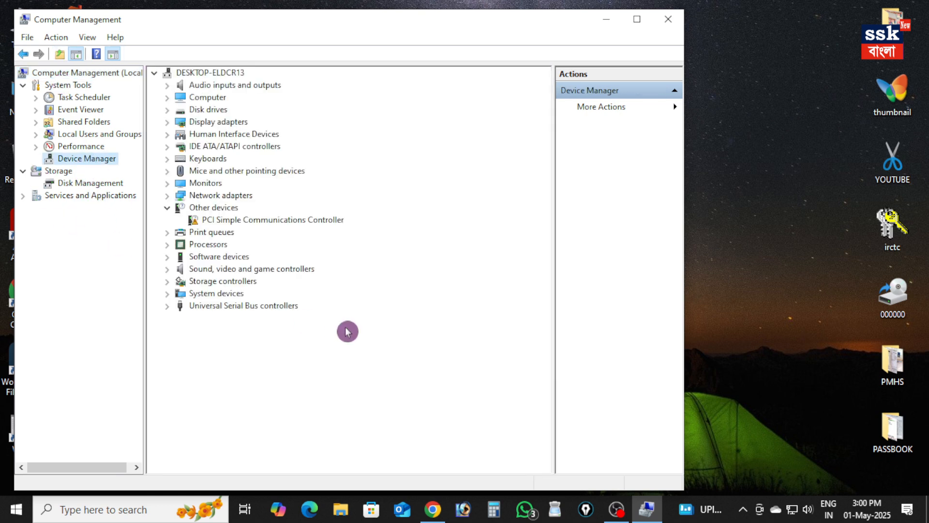
click(187, 312)
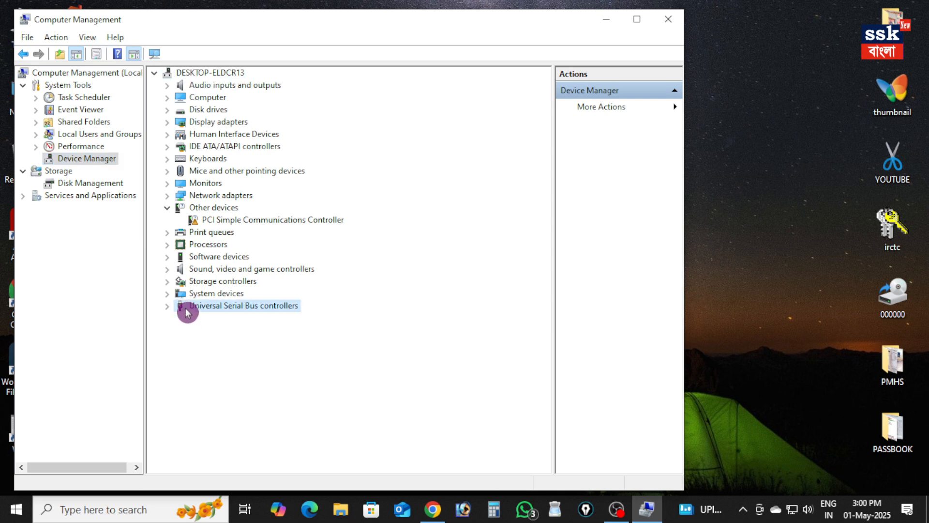
click(169, 307)
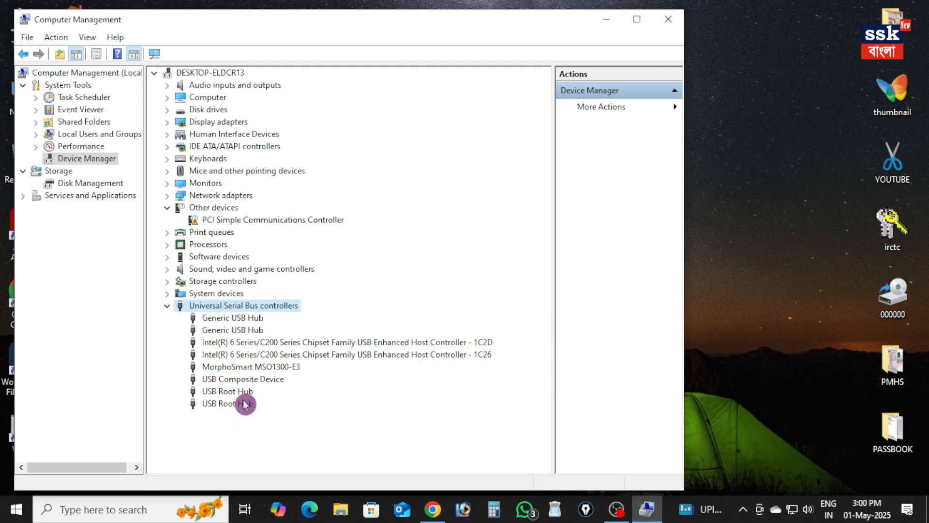
click(231, 367)
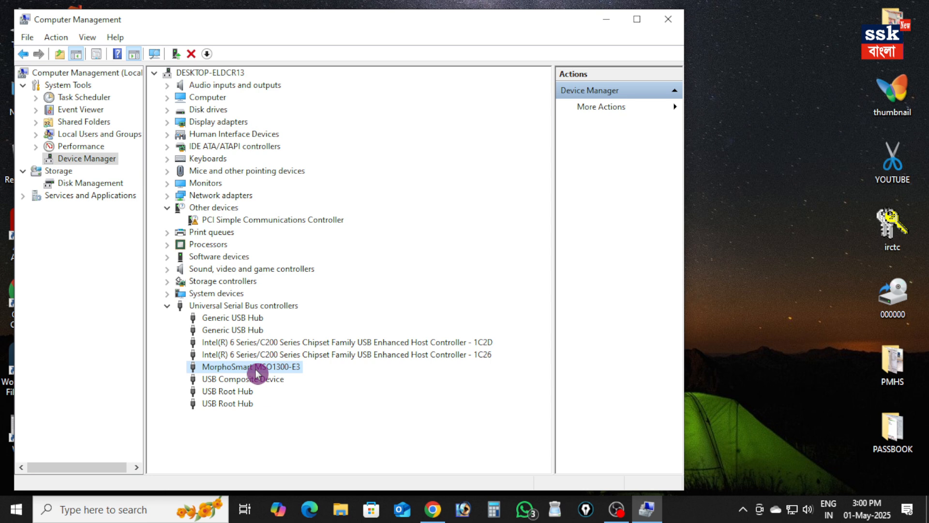
View the available actions for the Universal Serial Bus controllers category and its USB Composite Device
right_click(221, 308)
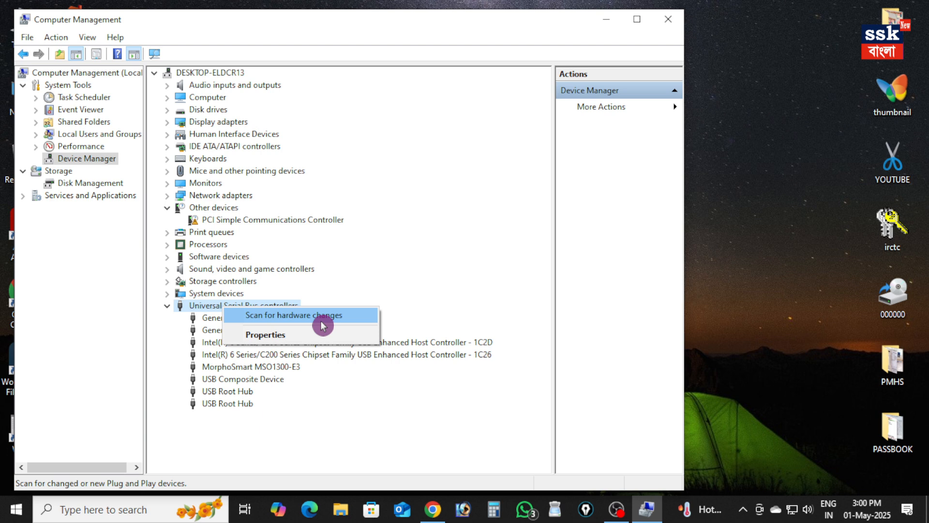
click(229, 381)
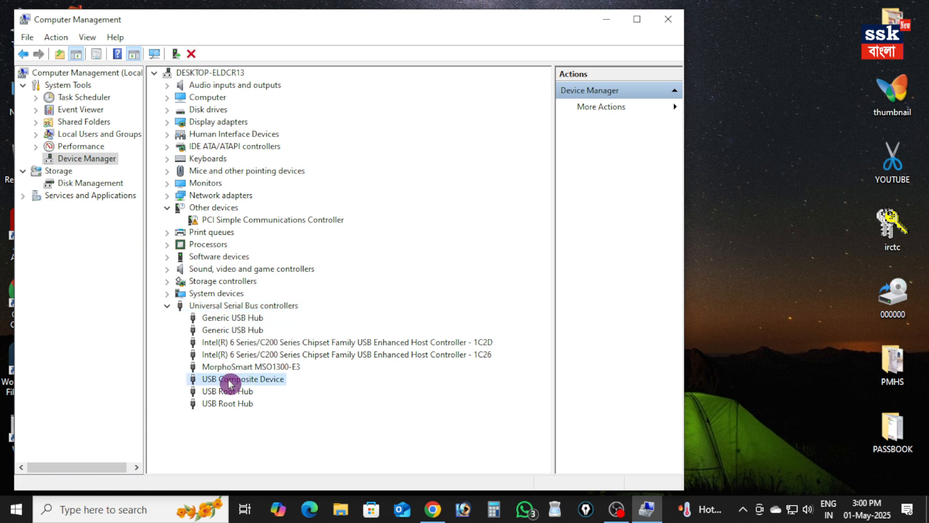
right_click(229, 383)
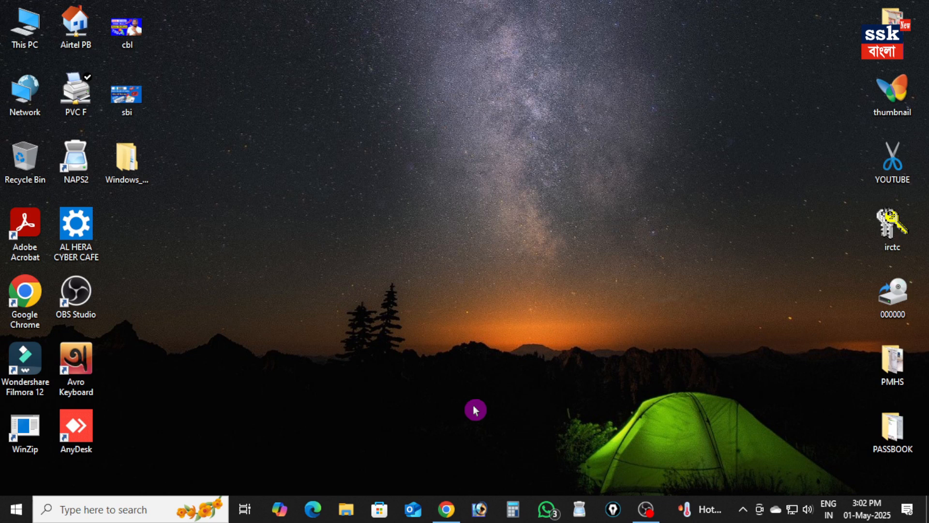
Switch to Chrome, replace the RD Service tab with the Airtel Payments Bank Tez Portal, and open DigiPay in a second tab
mouse_move(452, 508)
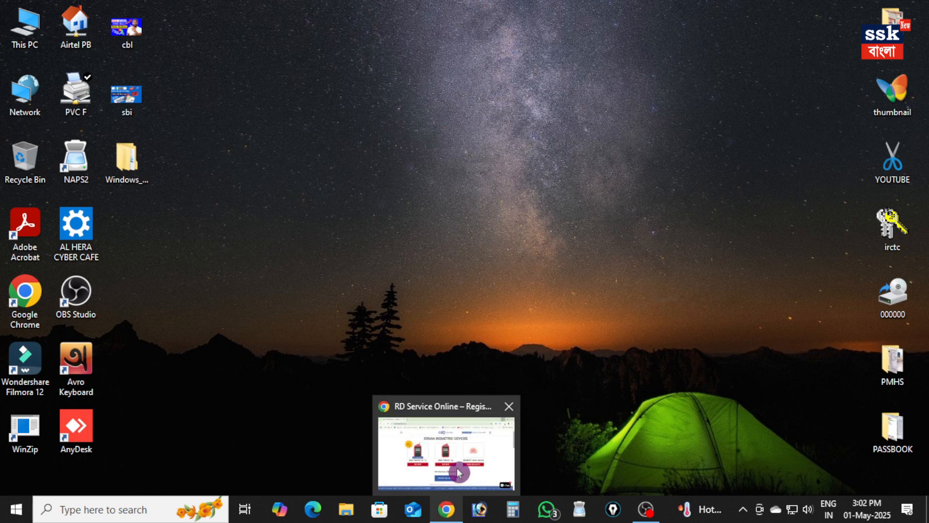
click(451, 508)
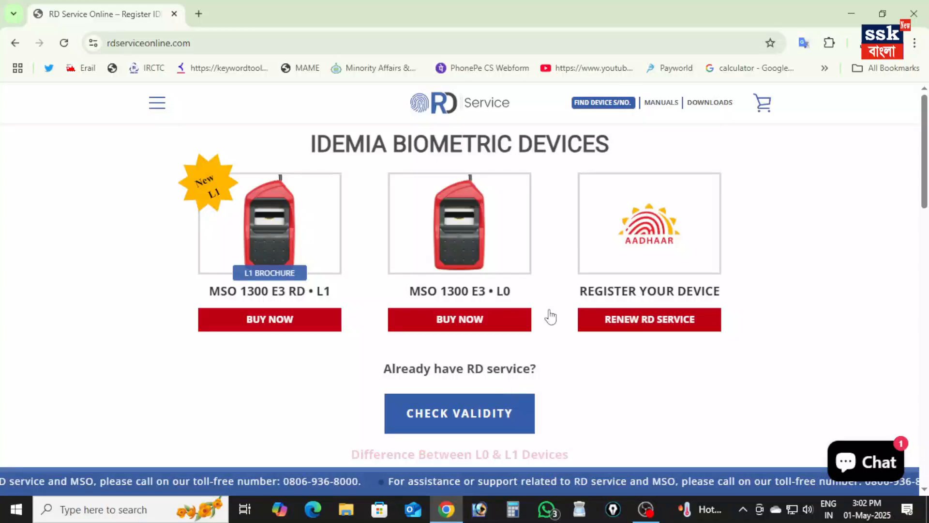
click(192, 13)
click(174, 14)
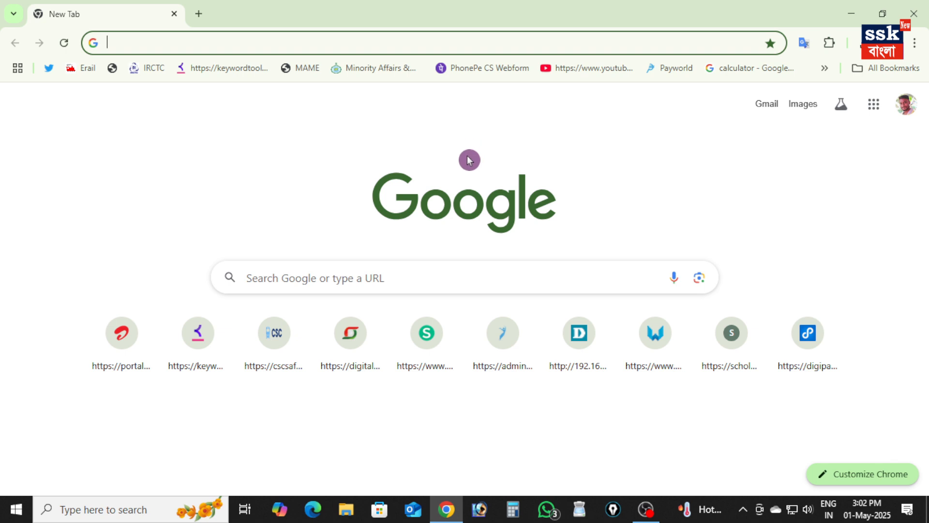
click(118, 339)
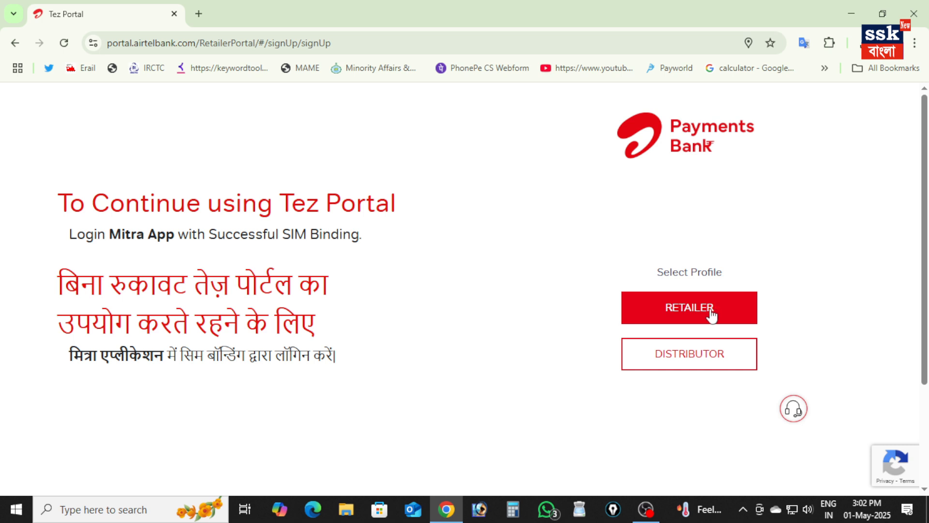
click(198, 13)
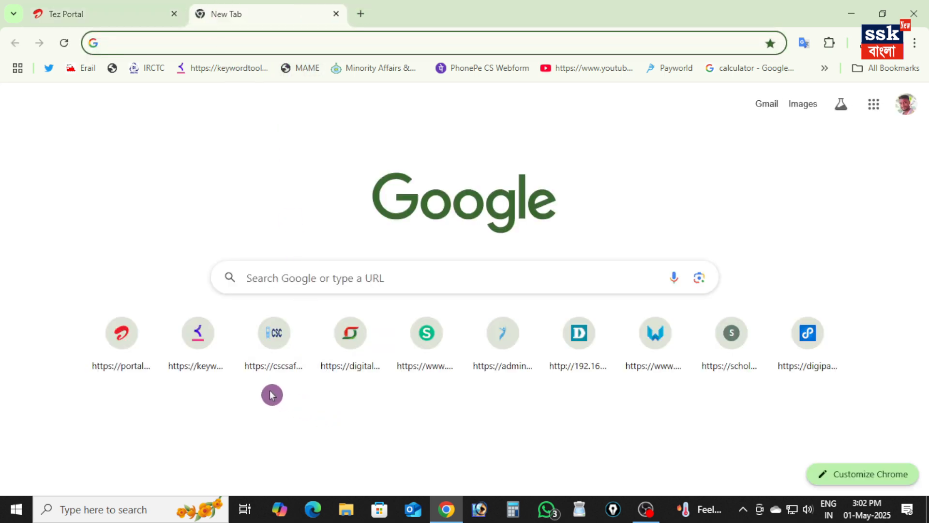
click(820, 351)
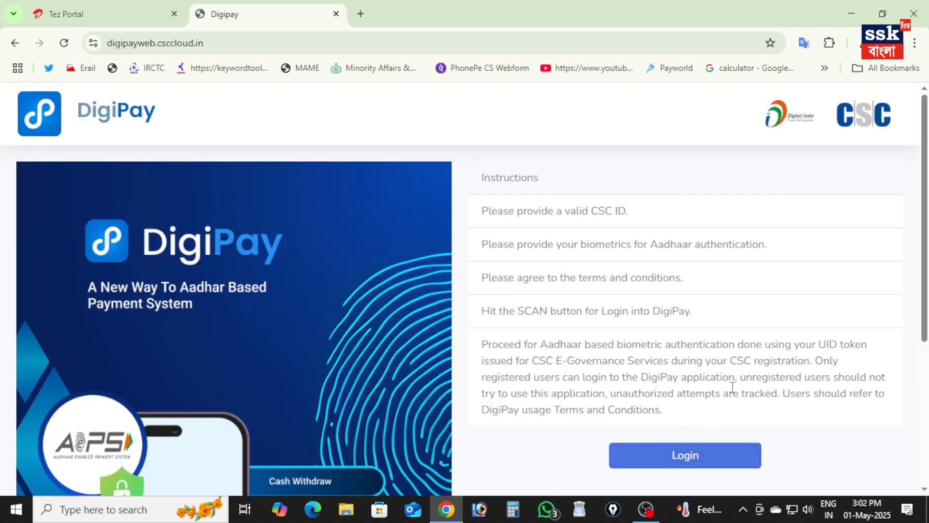
Return to the Tez Portal, choose the Retailer profile and open the Aadhaar Enabled Payment System service
click(109, 13)
click(718, 312)
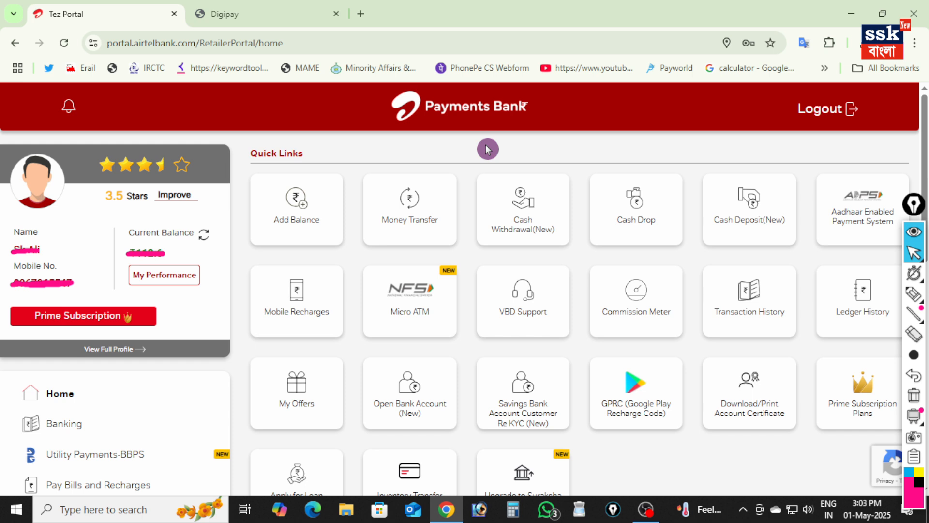
click(865, 239)
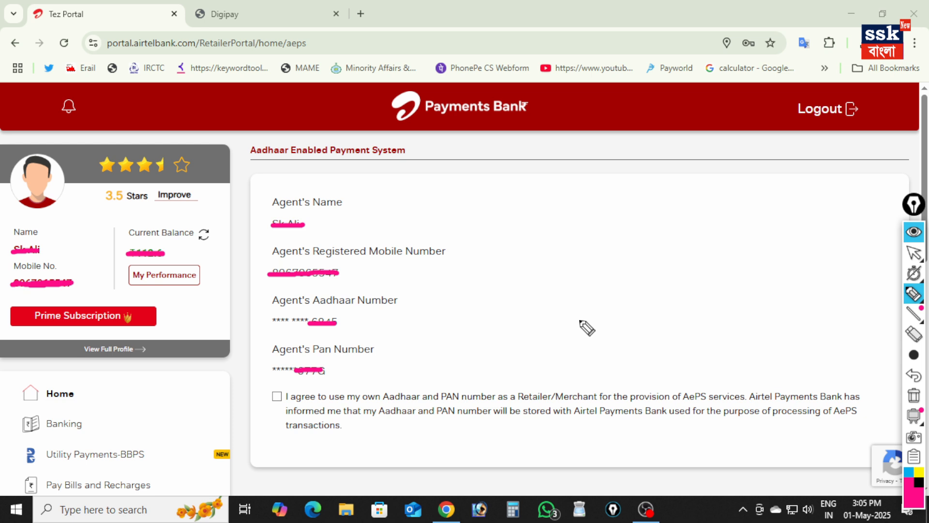
Accept the agent's Aadhaar and PAN consent, run the agent's biometric authentication with the fingerprint scanner, and return to the desktop
drag(271, 407, 317, 373)
click(277, 396)
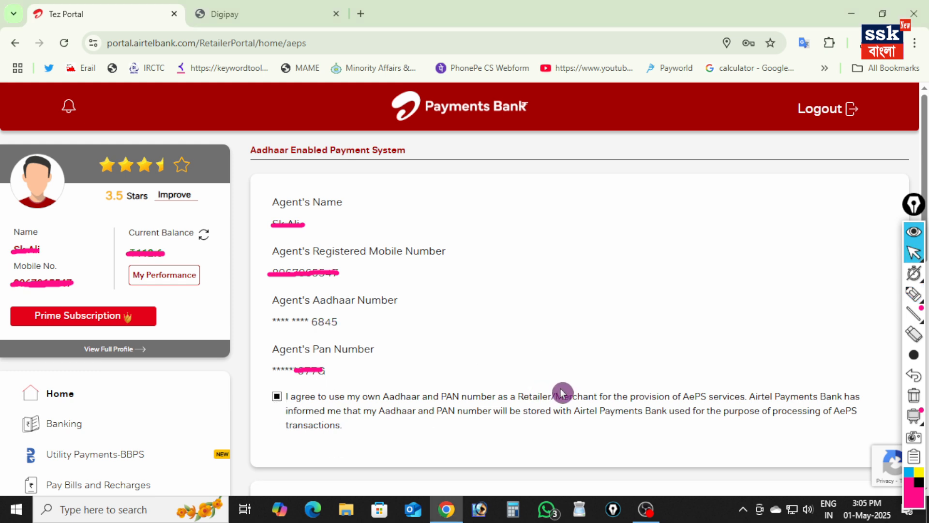
scroll(561, 392, down, 4)
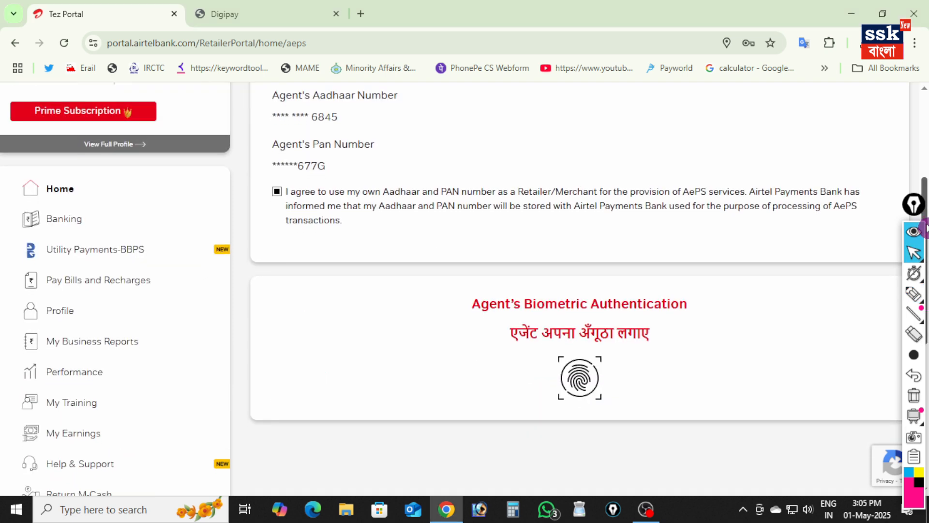
click(579, 382)
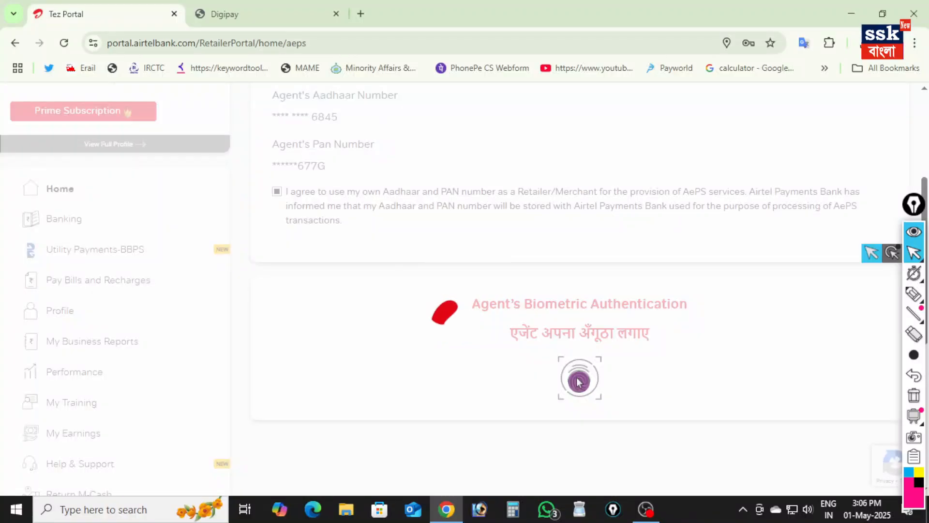
key(Return)
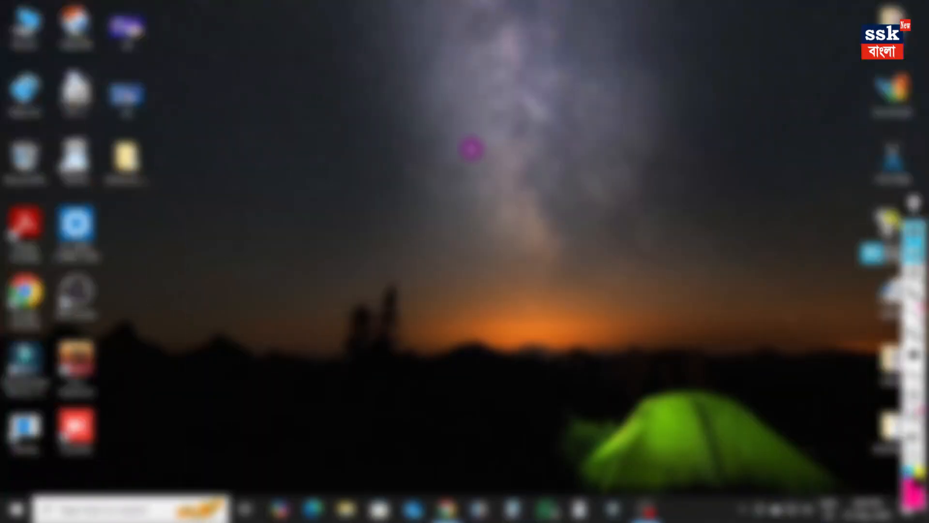
right_click(470, 144)
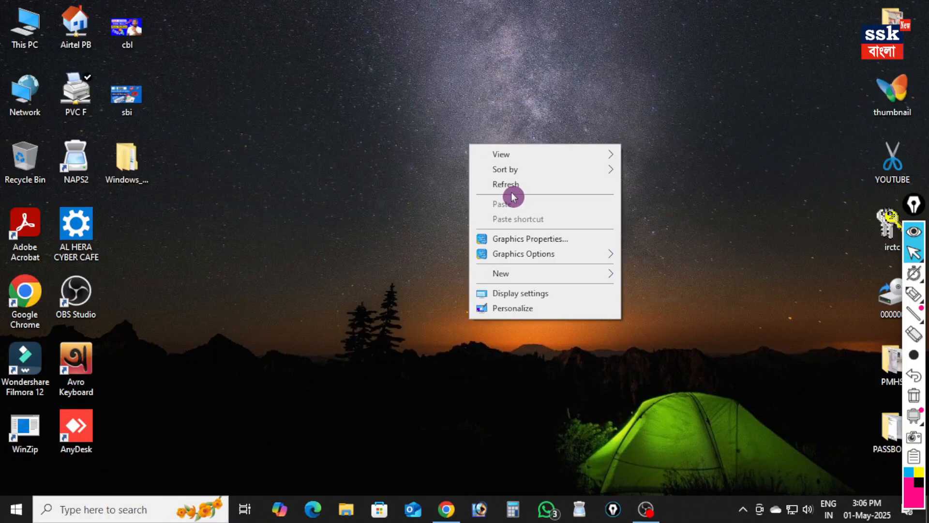